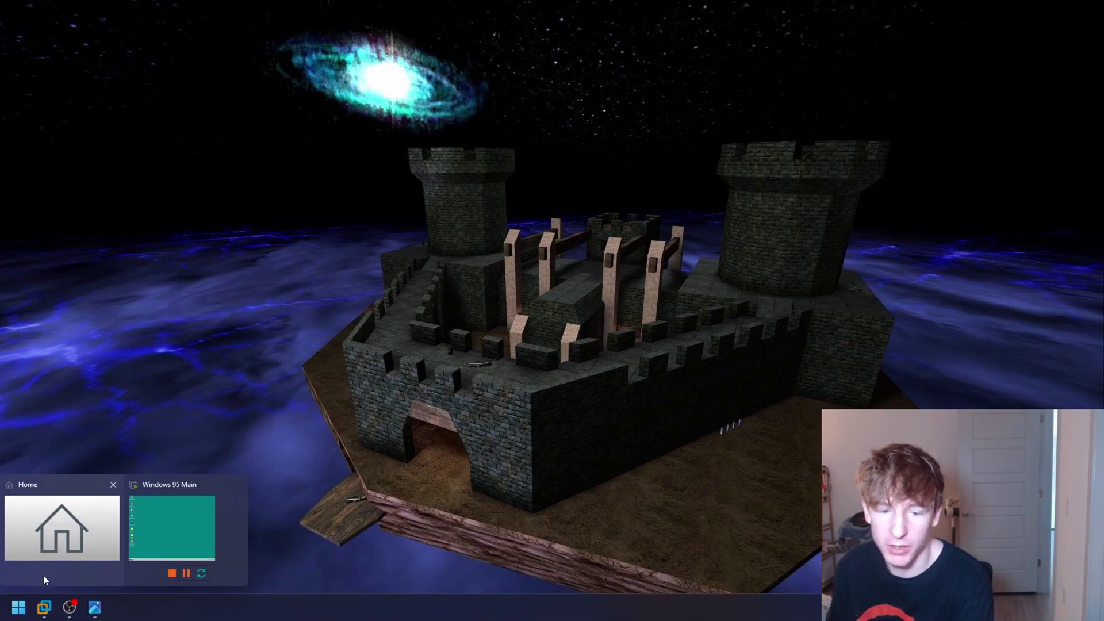
- Switch to the Windows 95 virtual machine and look at the DUNE.bmp render in the host's photo viewer
{"action": "key", "text": "alt+Tab"}
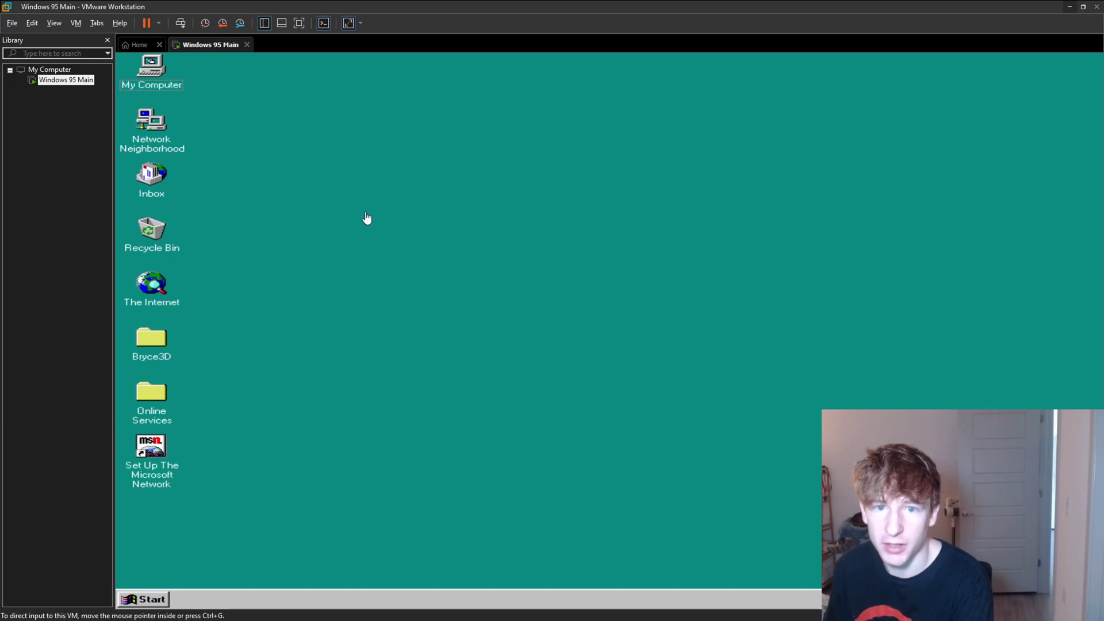
{"action": "left_click", "coordinate": [455, 276]}
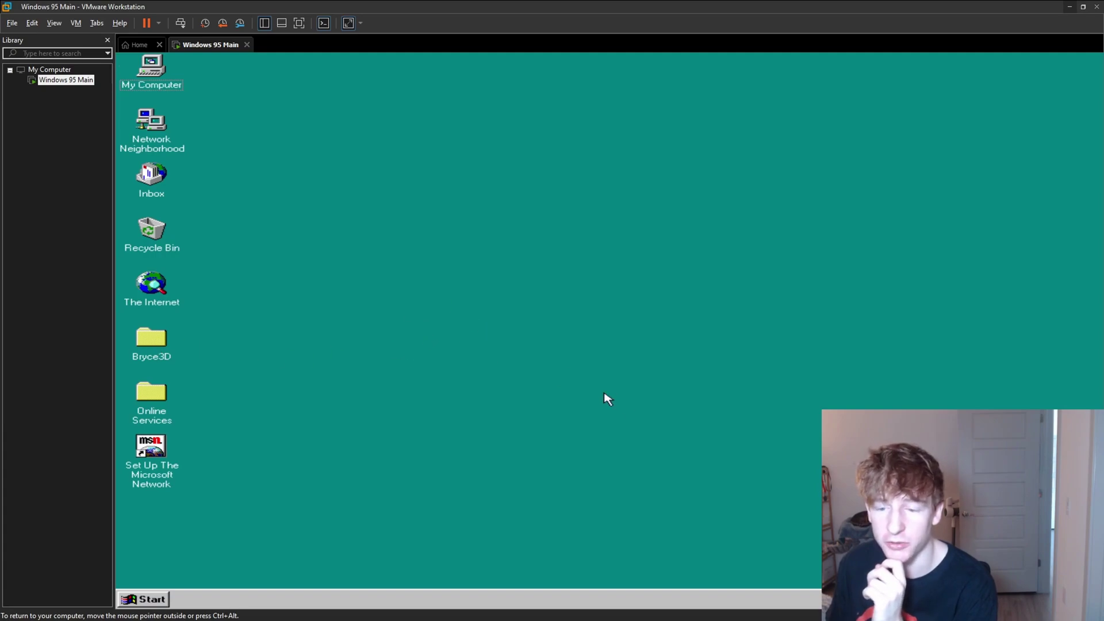
{"action": "left_click", "coordinate": [94, 607]}
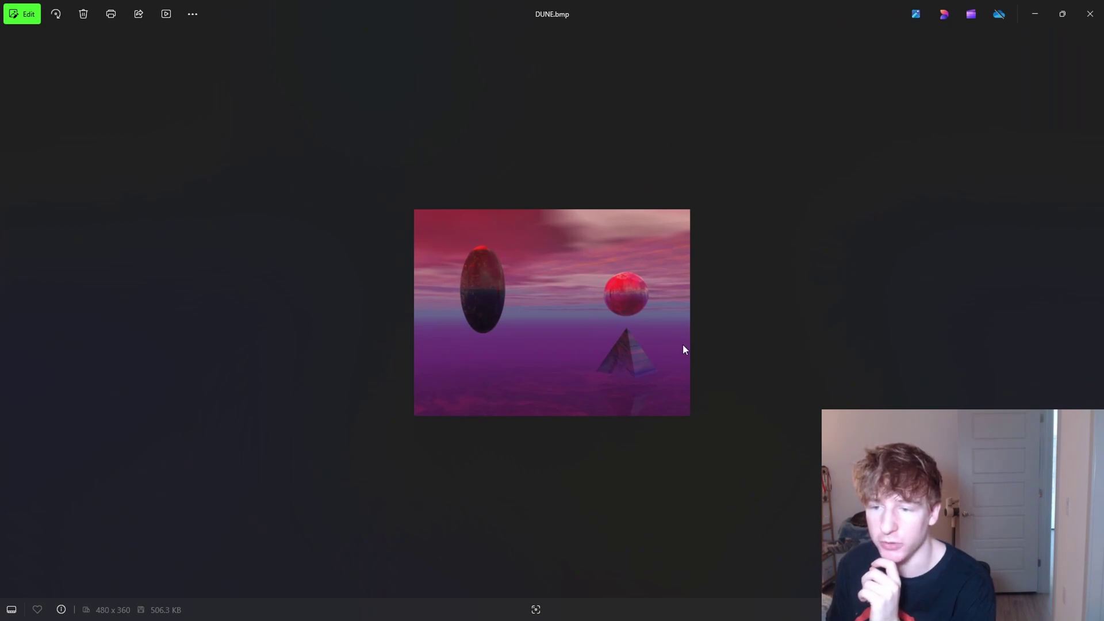
{"action": "left_click", "coordinate": [1035, 14]}
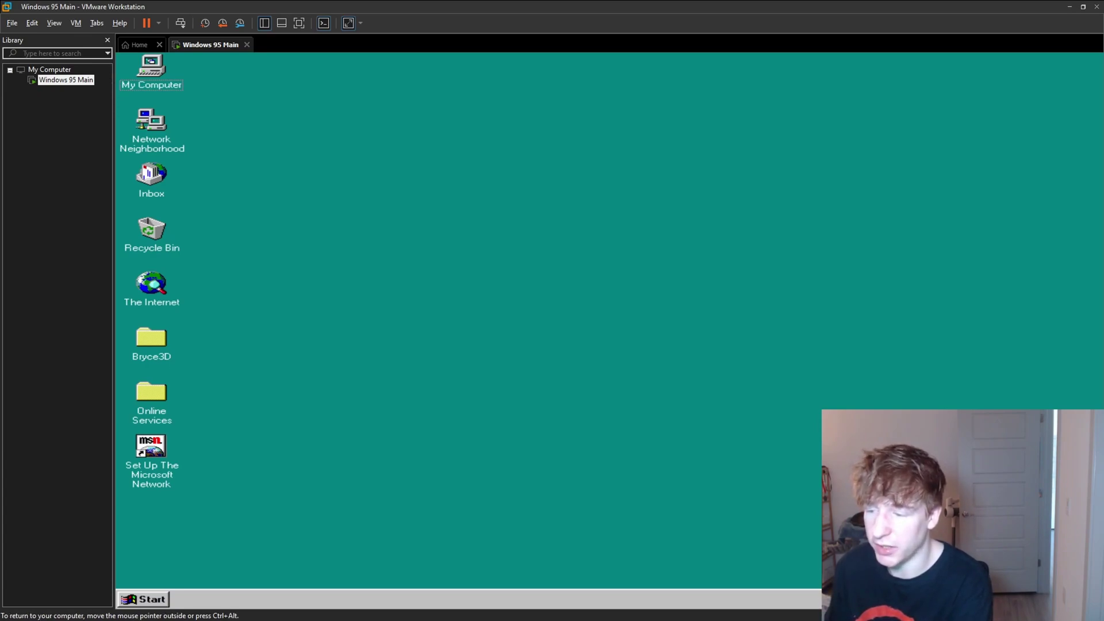
- Open My Computer in the Windows 95 guest and the virtual machine's settings for the floppy drive
{"action": "double_click", "coordinate": [151, 70]}
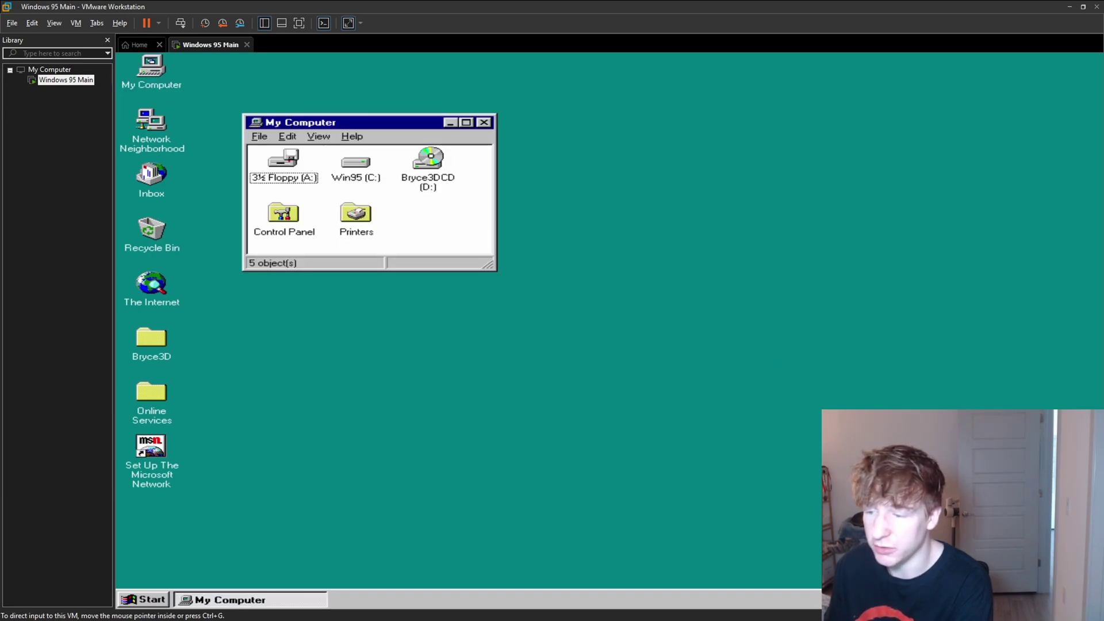
{"action": "left_click", "coordinate": [94, 24]}
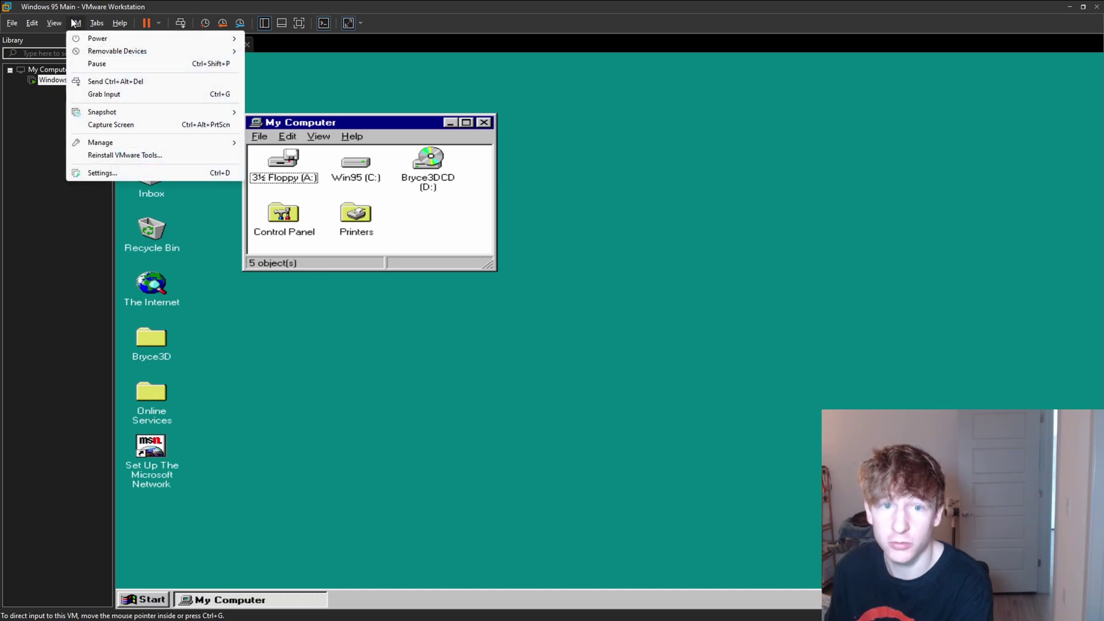
{"action": "mouse_move", "coordinate": [76, 24]}
{"action": "mouse_move", "coordinate": [143, 51]}
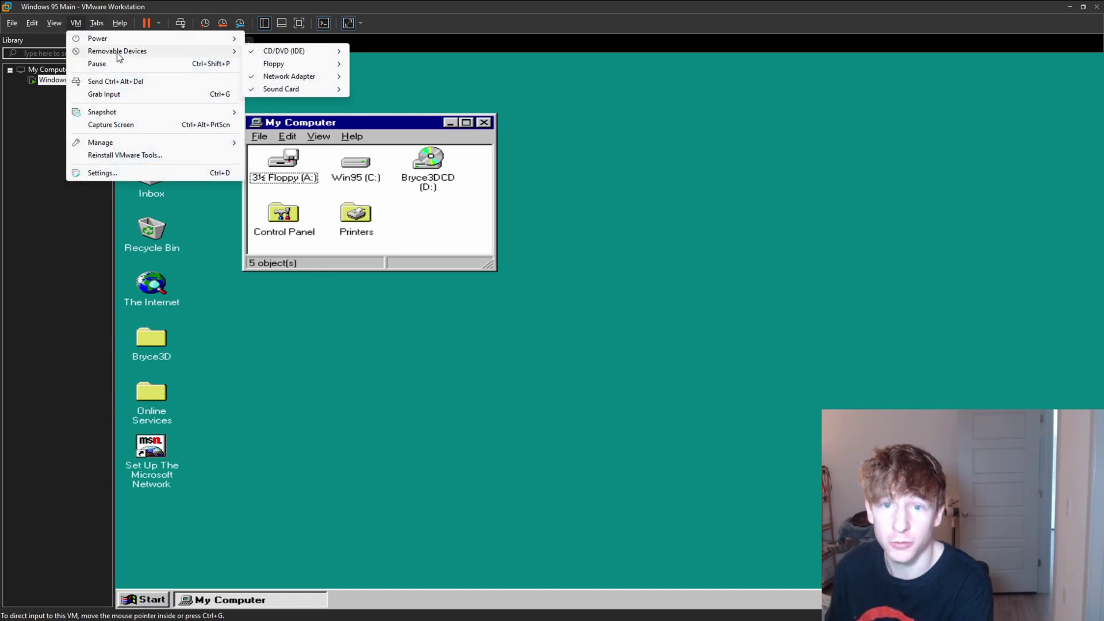
{"action": "mouse_move", "coordinate": [305, 66]}
{"action": "left_click", "coordinate": [388, 76]}
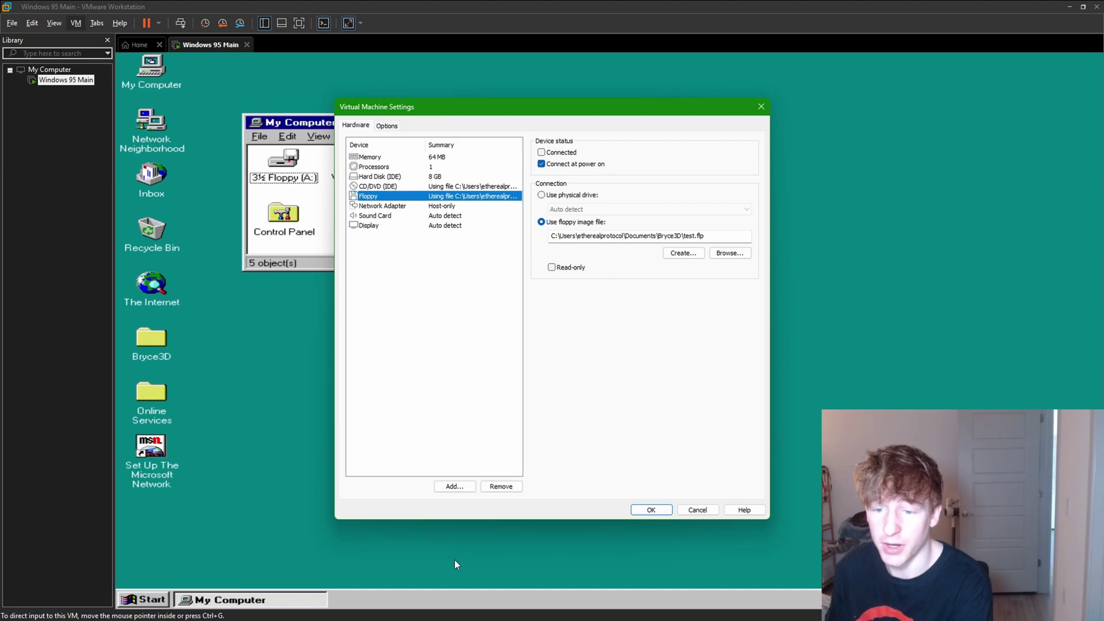
- Look through the host's Documents\Bryce3D folder for the existing floppy and disc image files
{"action": "left_click", "coordinate": [18, 608]}
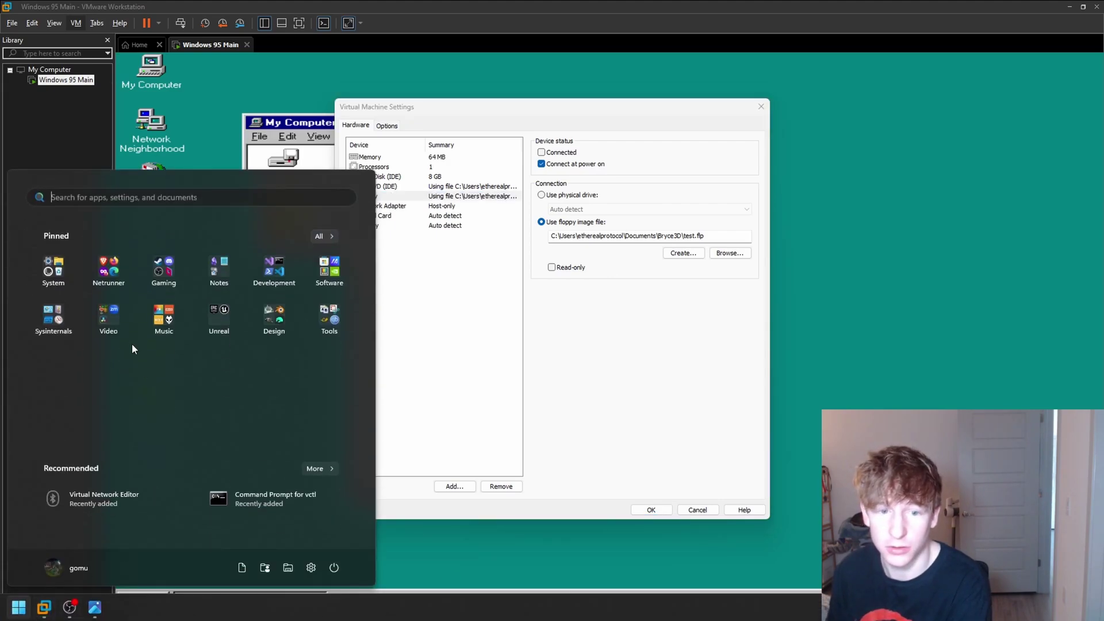
{"action": "left_click", "coordinate": [57, 266]}
{"action": "left_click", "coordinate": [167, 354]}
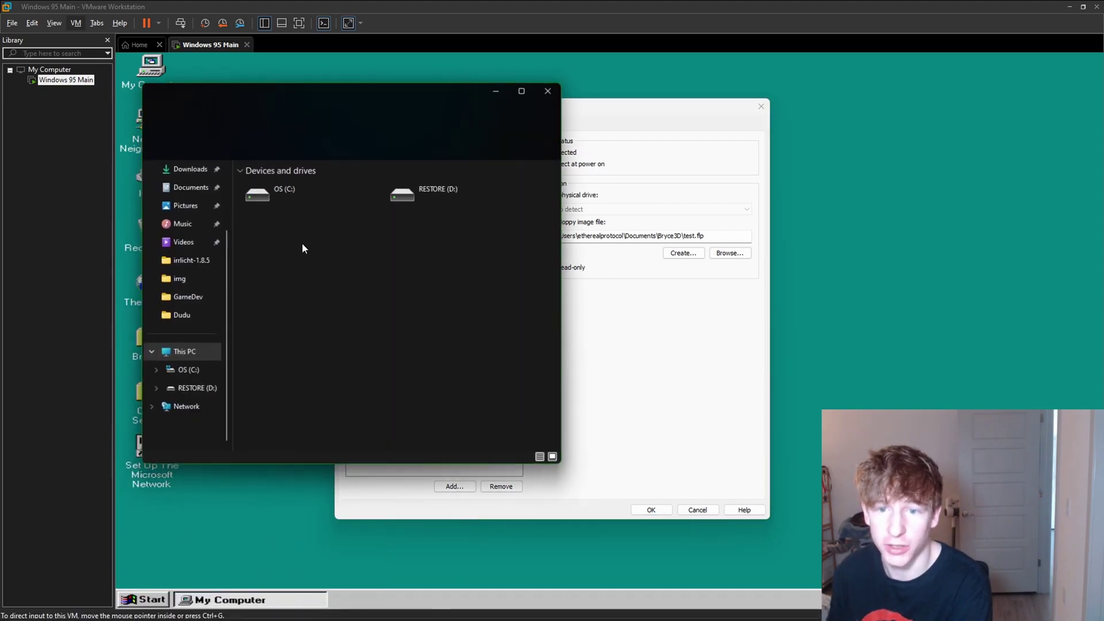
{"action": "left_click", "coordinate": [184, 205]}
{"action": "left_click", "coordinate": [189, 186]}
{"action": "double_click", "coordinate": [405, 193]}
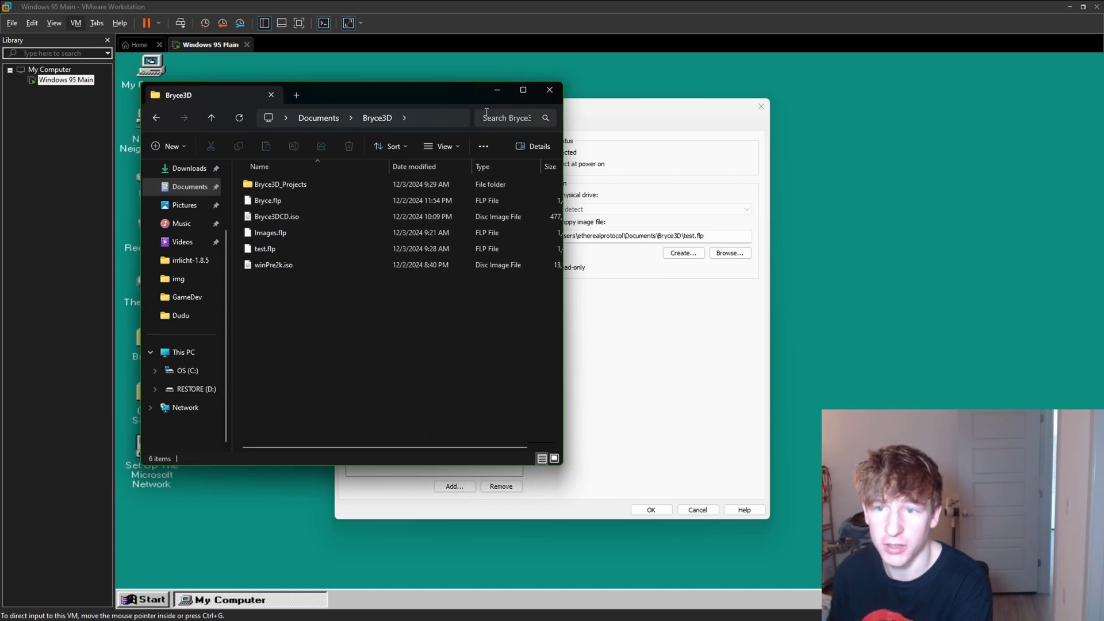
{"action": "left_click", "coordinate": [498, 89]}
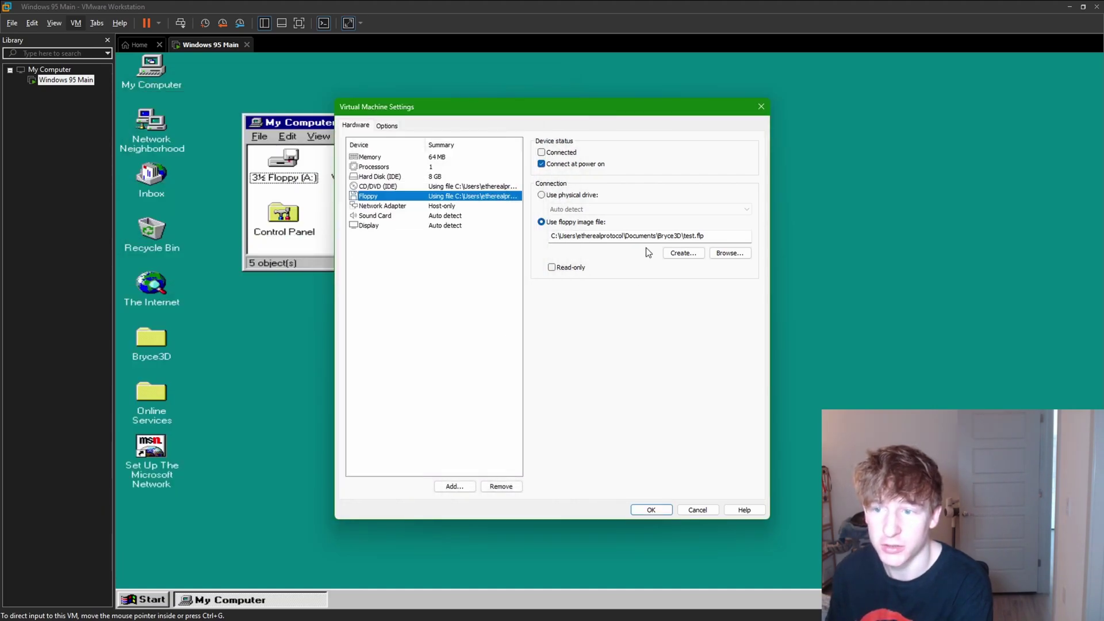
- Create a floppy image named designs in the Documents\Bryce3D folder and apply it as the virtual machine's connected floppy
{"action": "left_click", "coordinate": [690, 256]}
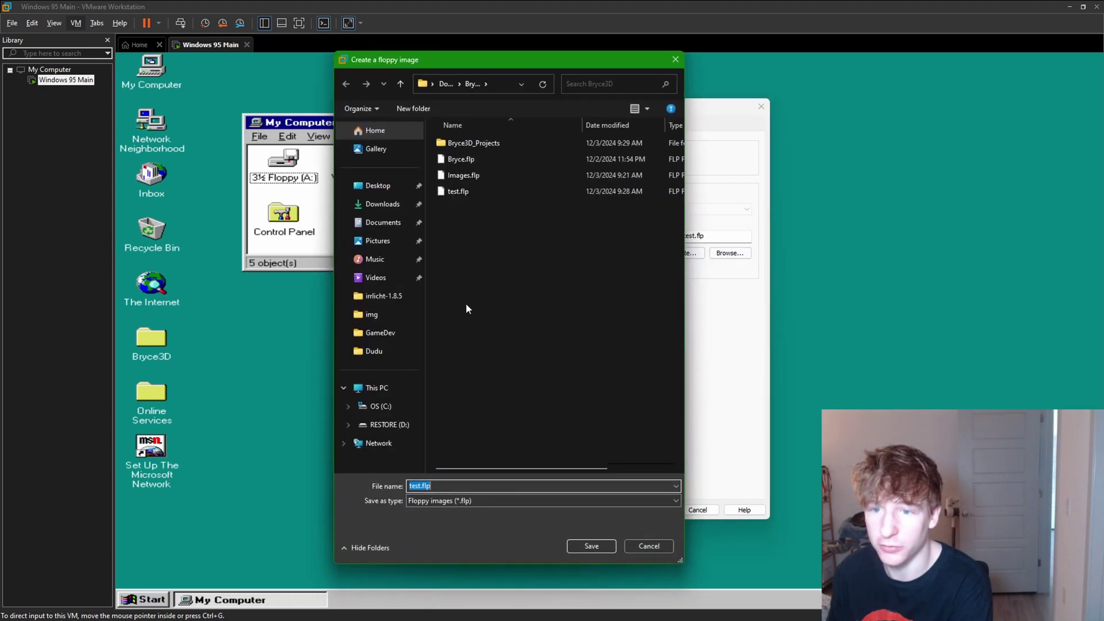
{"action": "left_click", "coordinate": [382, 222]}
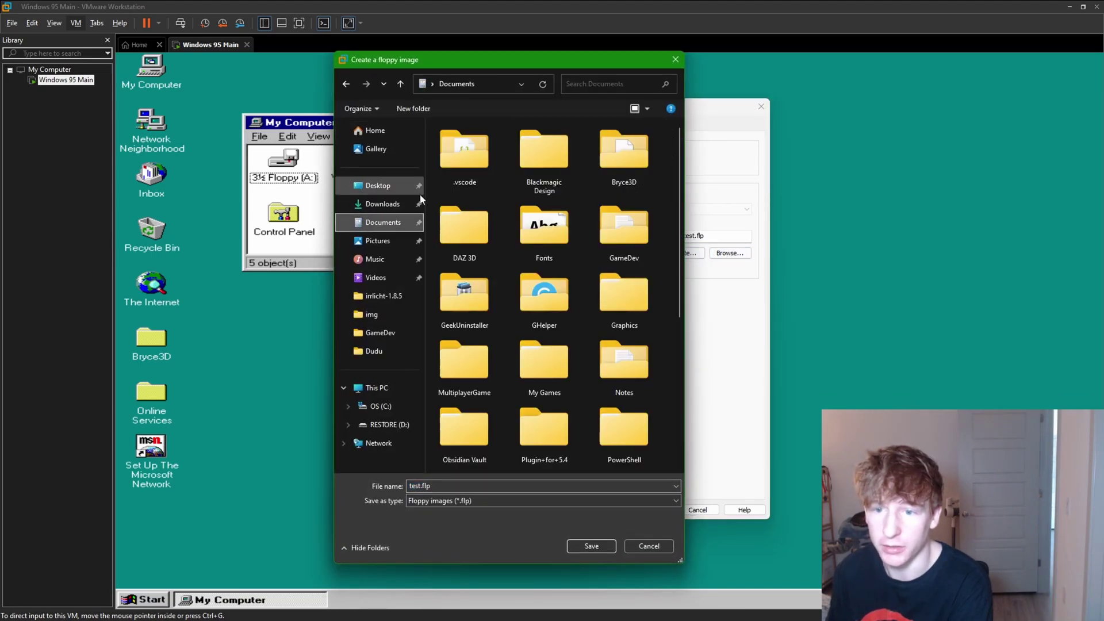
{"action": "double_click", "coordinate": [616, 154]}
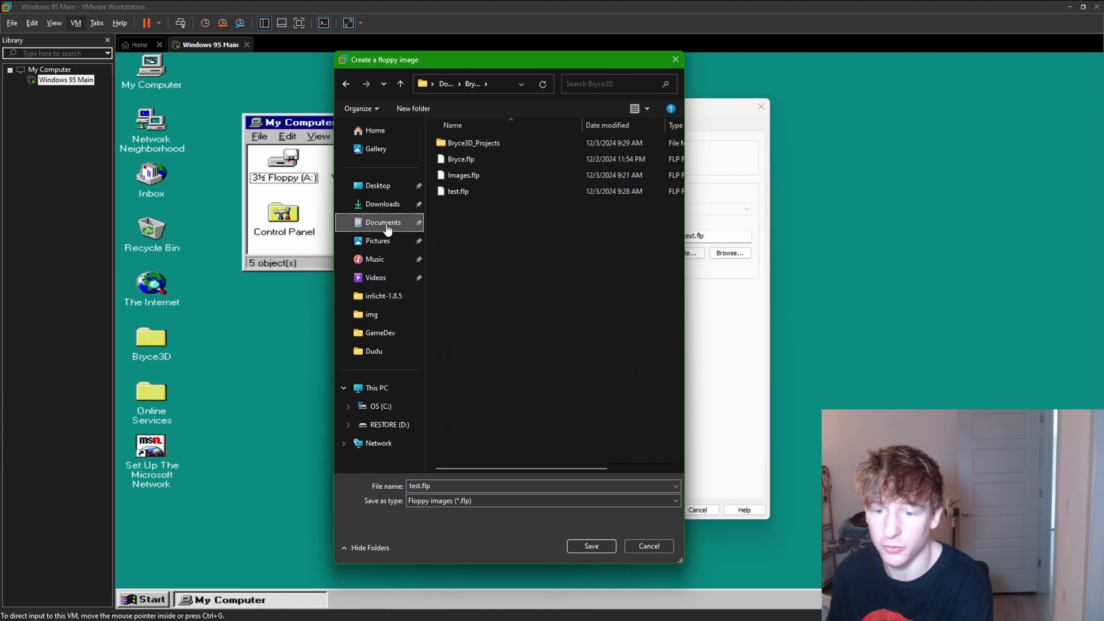
{"action": "double_click", "coordinate": [455, 487]}
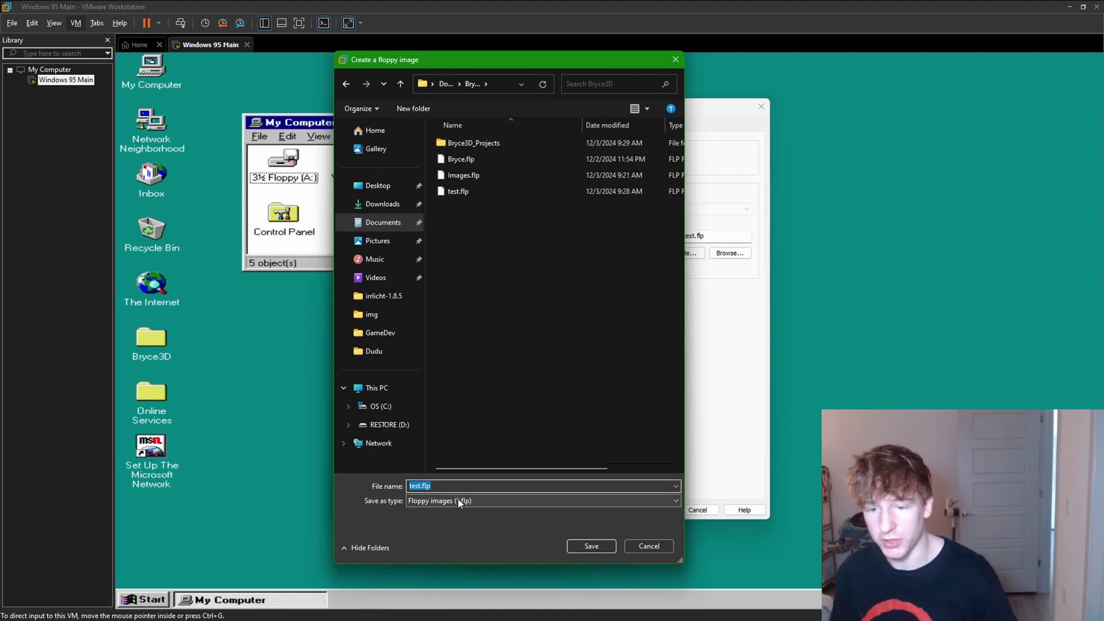
{"action": "key", "text": "BackSpace"}
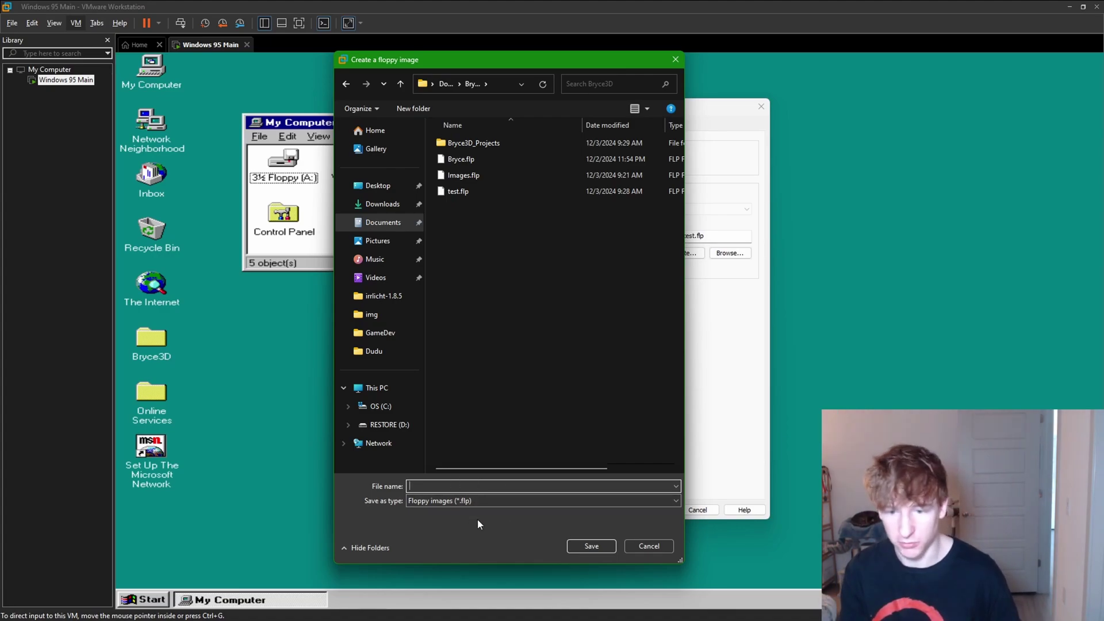
{"action": "type", "text": "designs"}
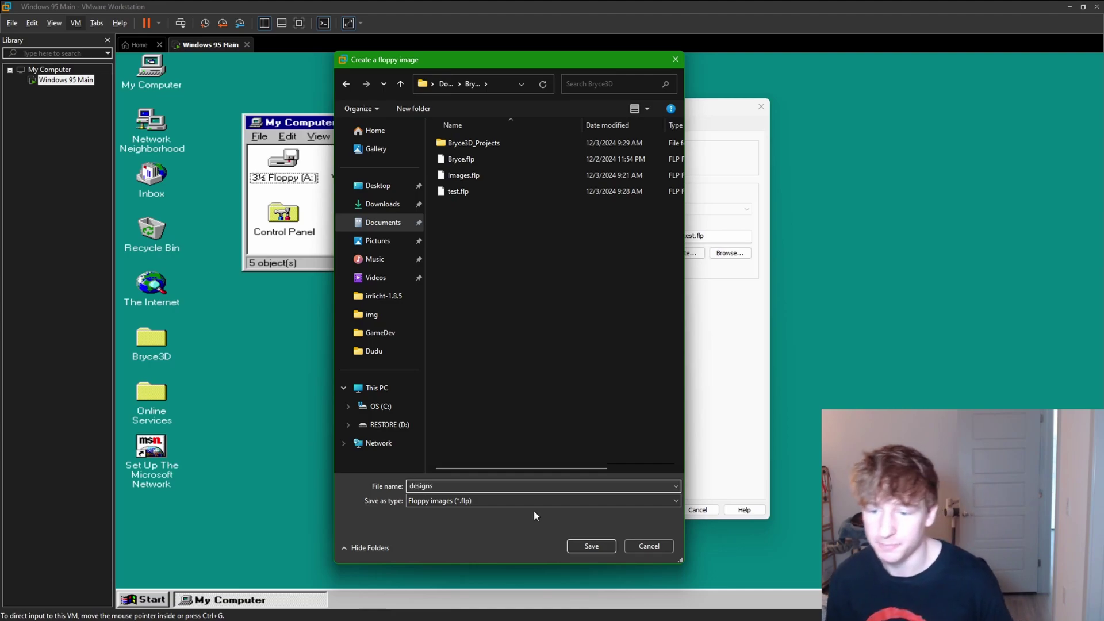
{"action": "left_click", "coordinate": [590, 551]}
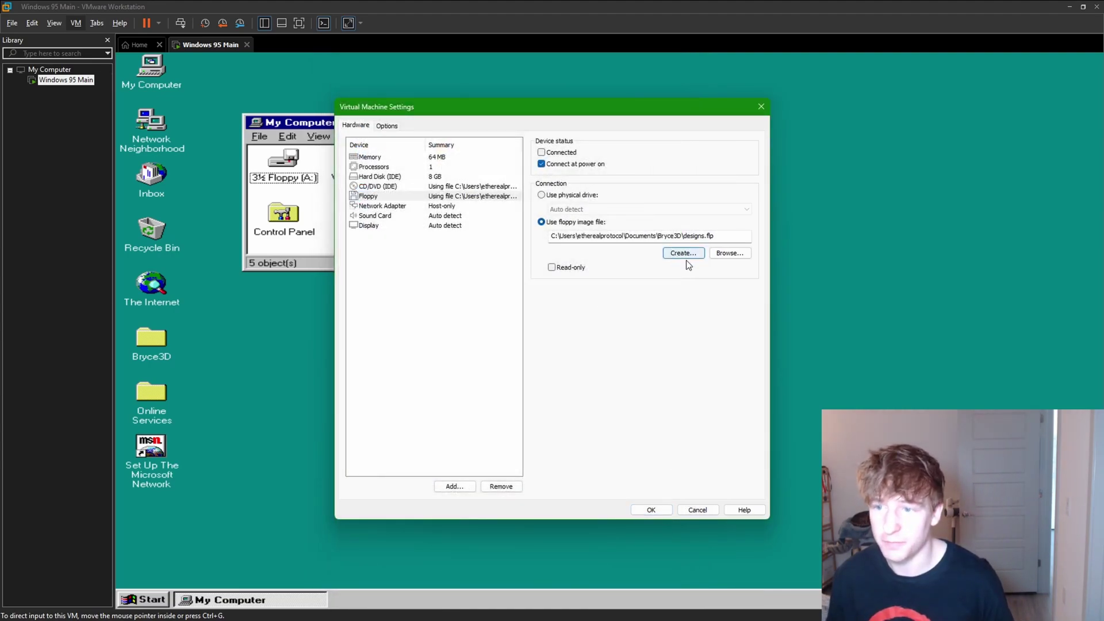
{"action": "left_click", "coordinate": [651, 510]}
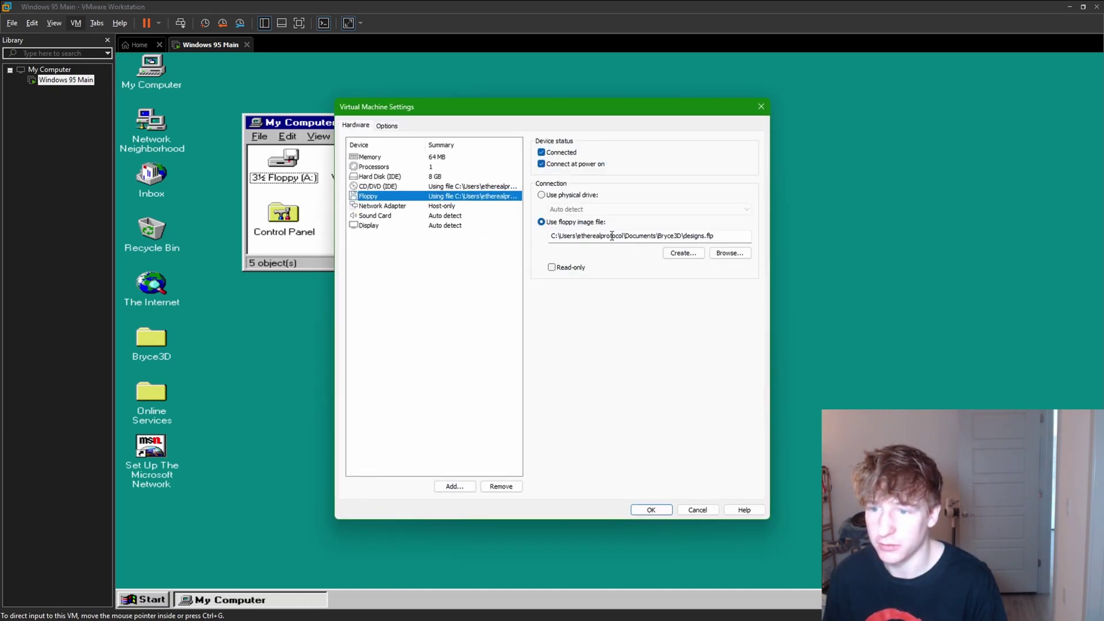
{"action": "left_click", "coordinate": [654, 510]}
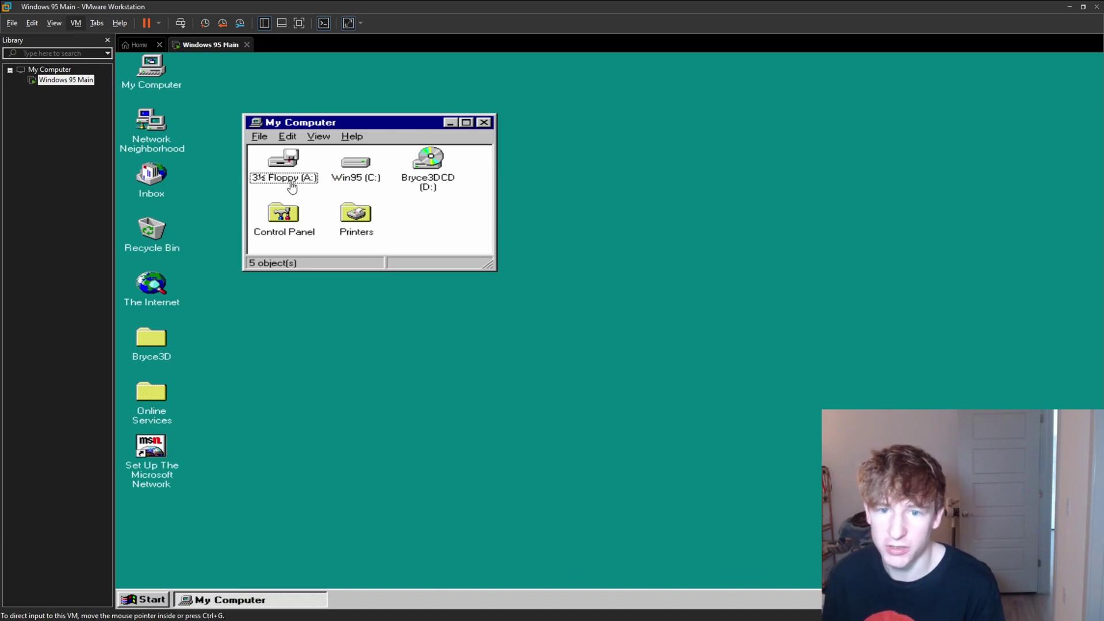
- Format the 3½ Floppy (A:) in Windows 95 with the Full format type at 1.44 Mb capacity
{"action": "left_click", "coordinate": [279, 168]}
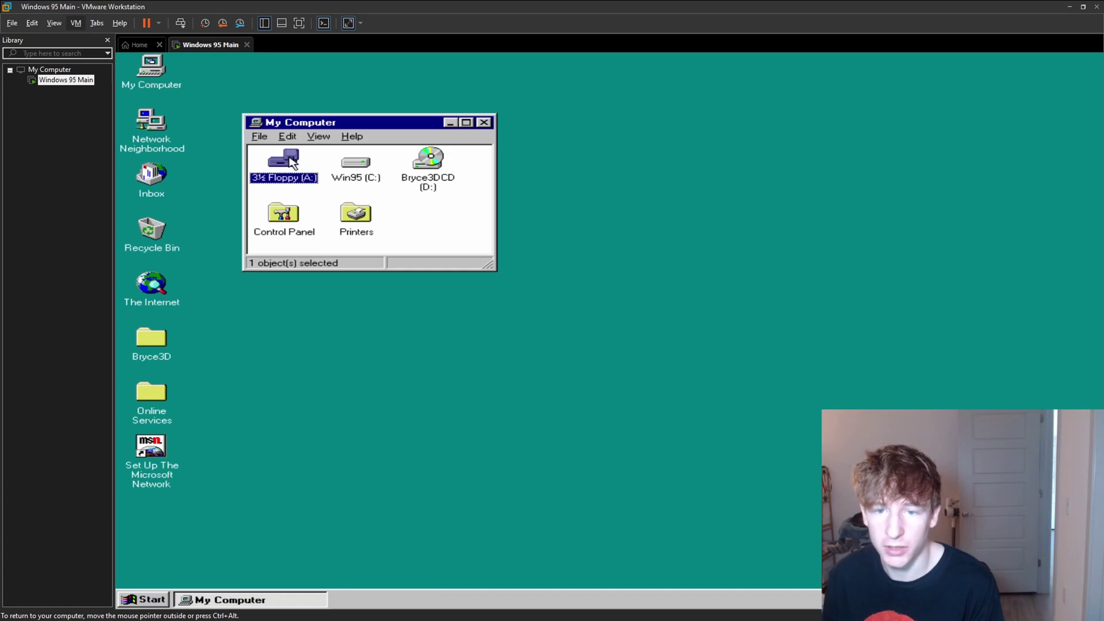
{"action": "double_click", "coordinate": [293, 162]}
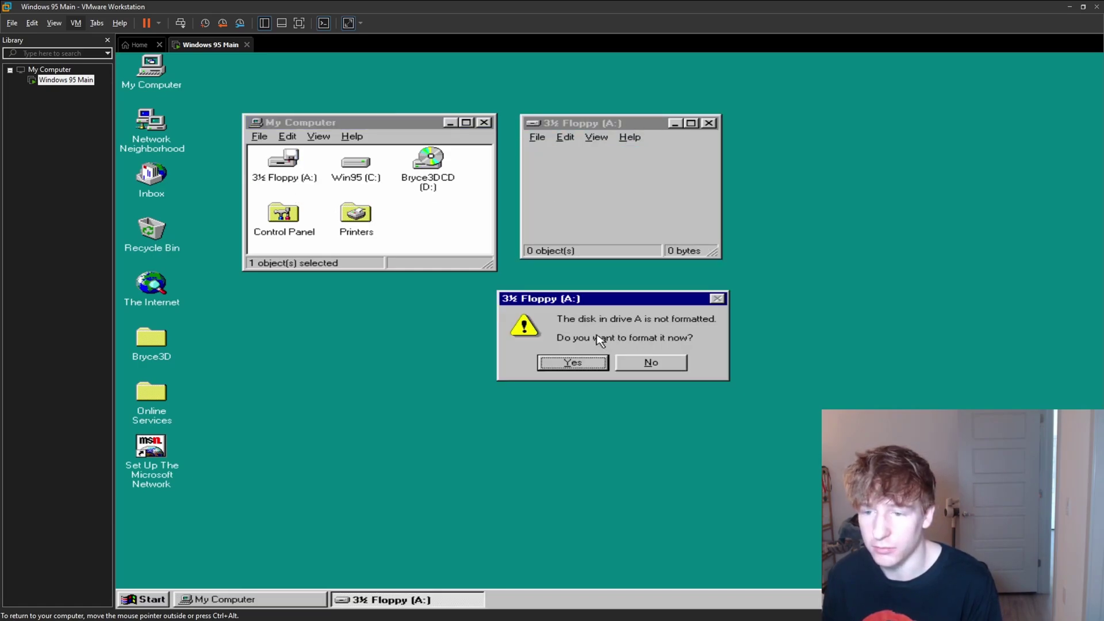
{"action": "left_click", "coordinate": [572, 363]}
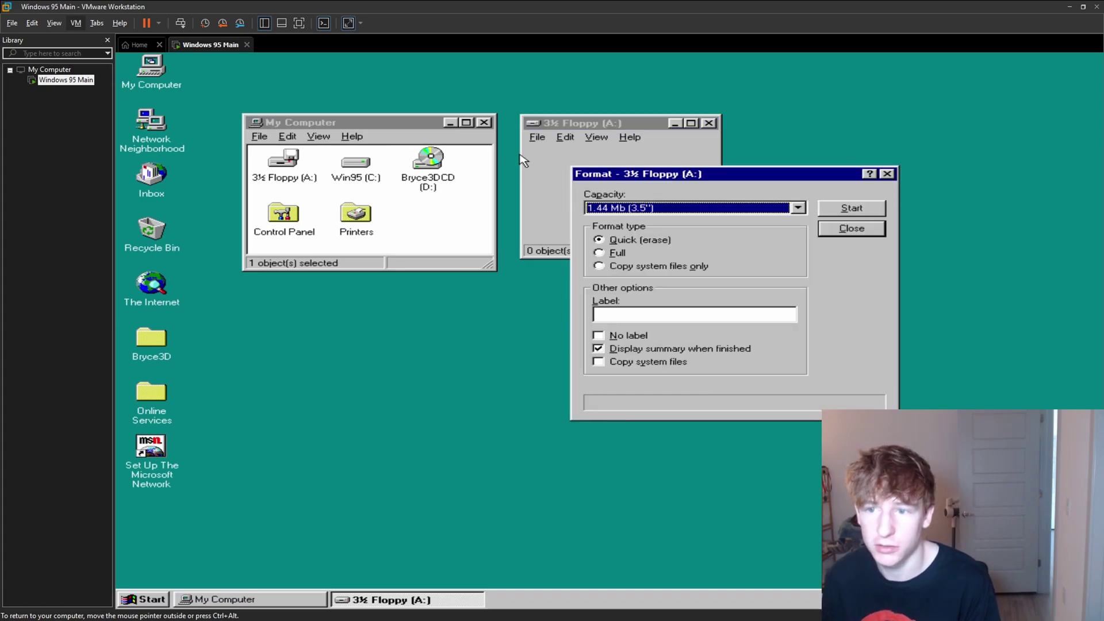
{"action": "left_click_drag", "start_coordinate": [705, 174], "coordinate": [396, 286]}
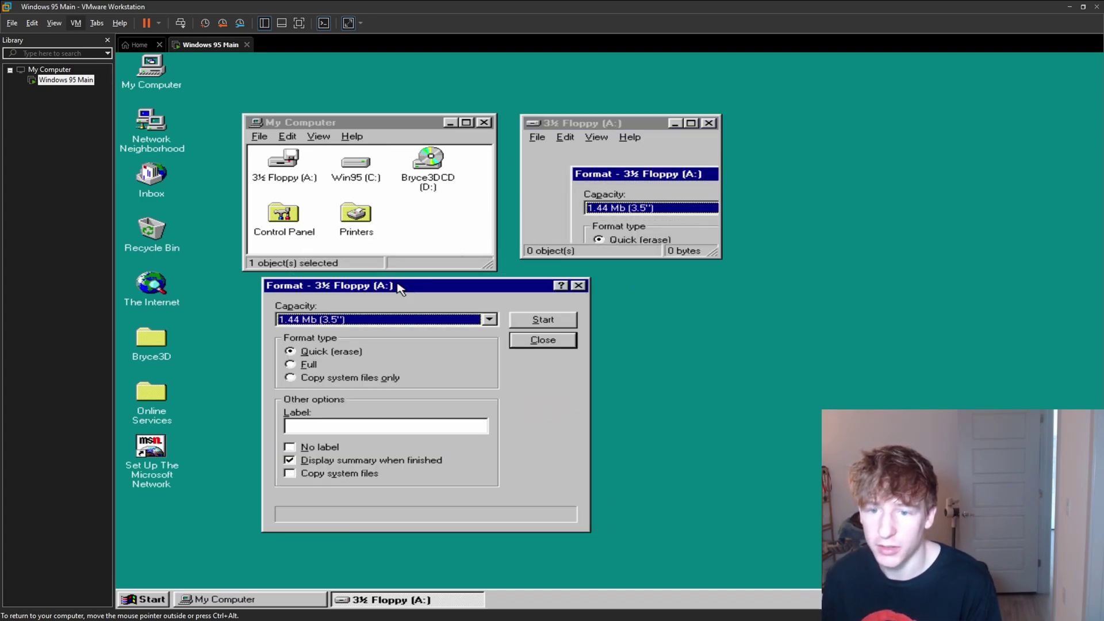
{"action": "left_click", "coordinate": [290, 366]}
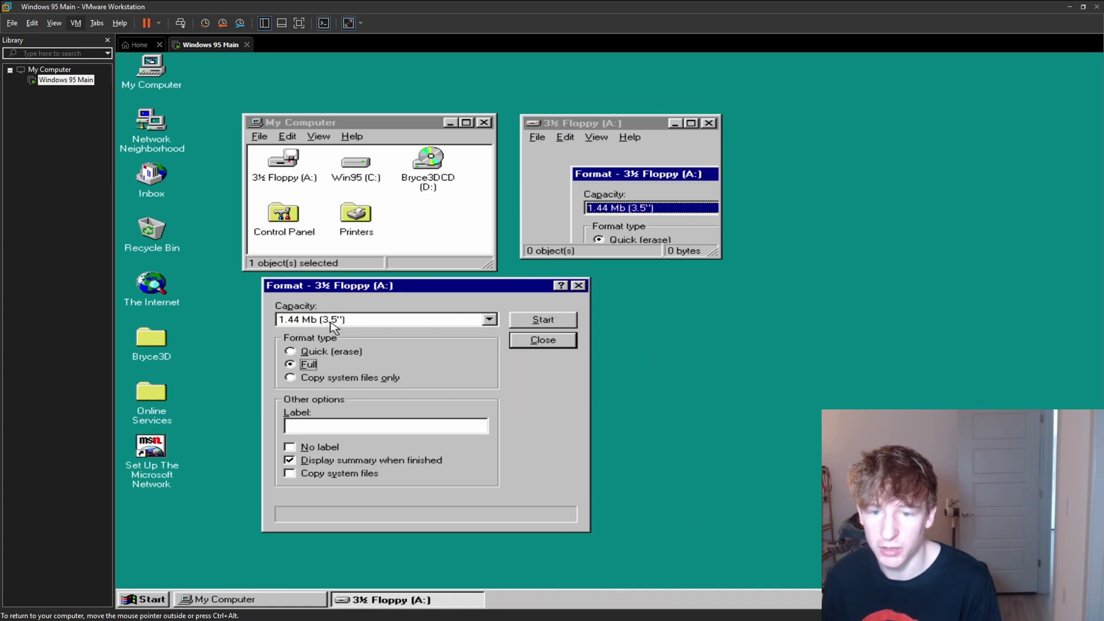
{"action": "left_click", "coordinate": [548, 324]}
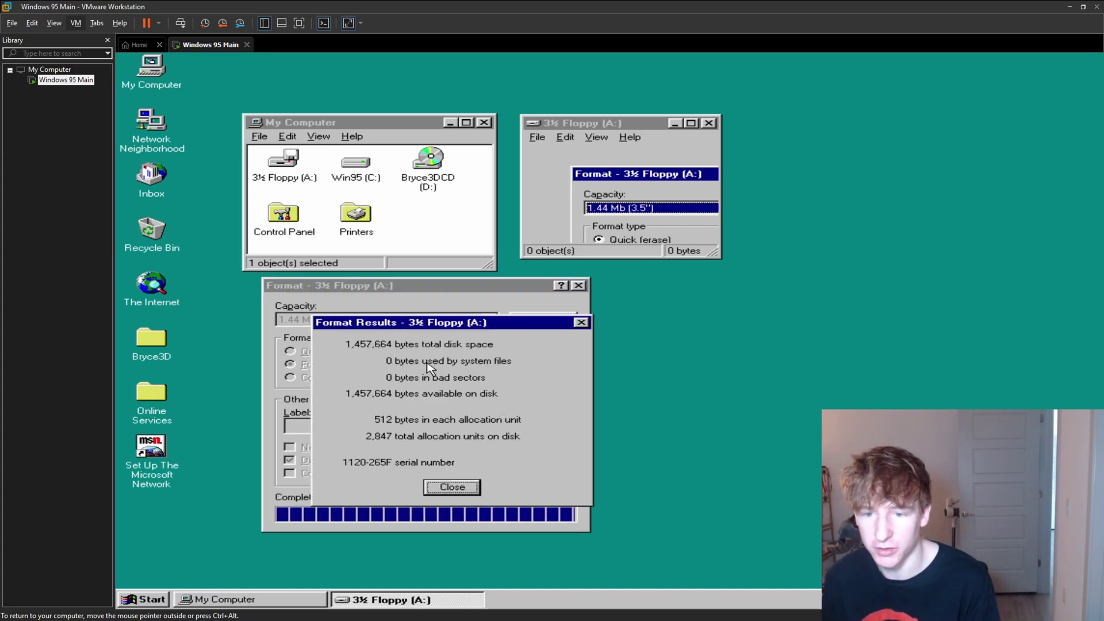
{"action": "left_click", "coordinate": [467, 488]}
{"action": "left_click", "coordinate": [555, 345]}
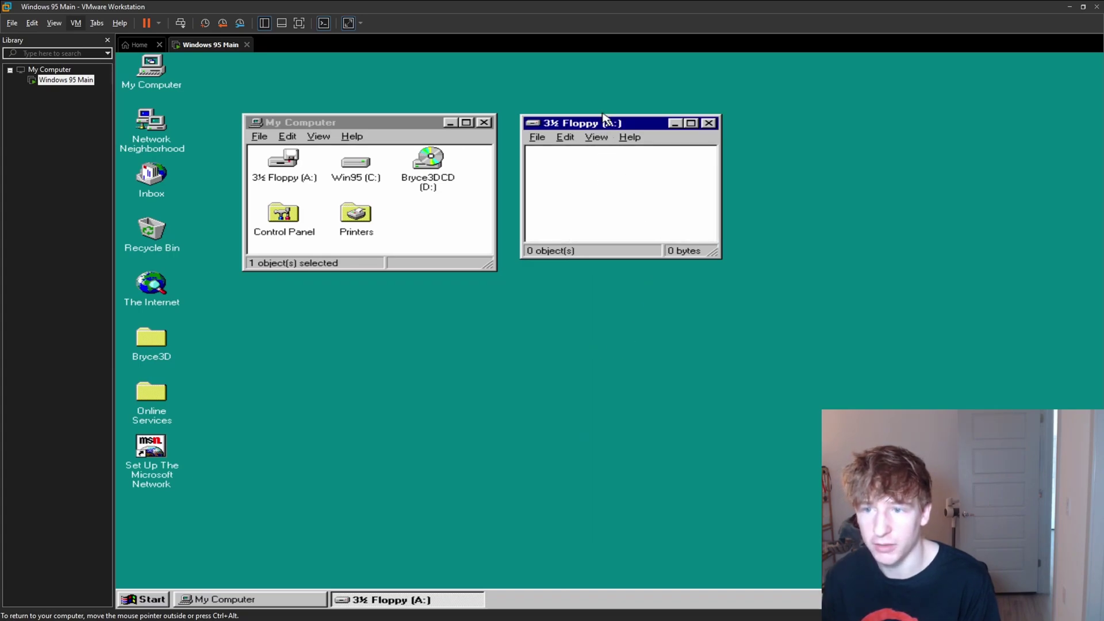
{"action": "left_click", "coordinate": [709, 123]}
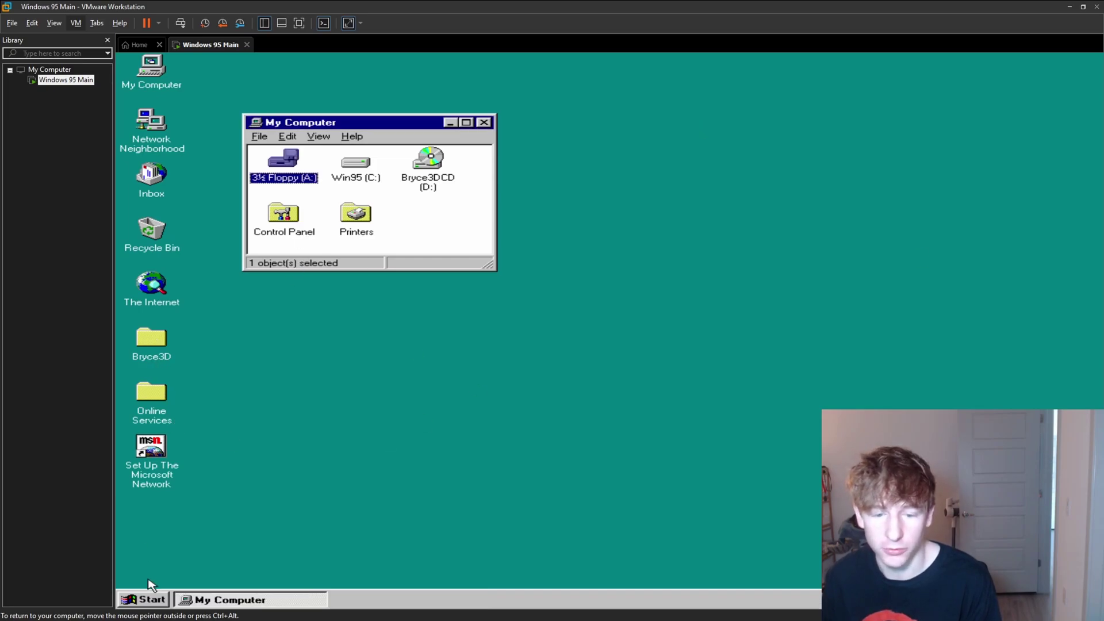
- Launch Bryce3D from the installed programs in Windows 95
{"action": "left_click", "coordinate": [152, 599]}
{"action": "mouse_move", "coordinate": [204, 409]}
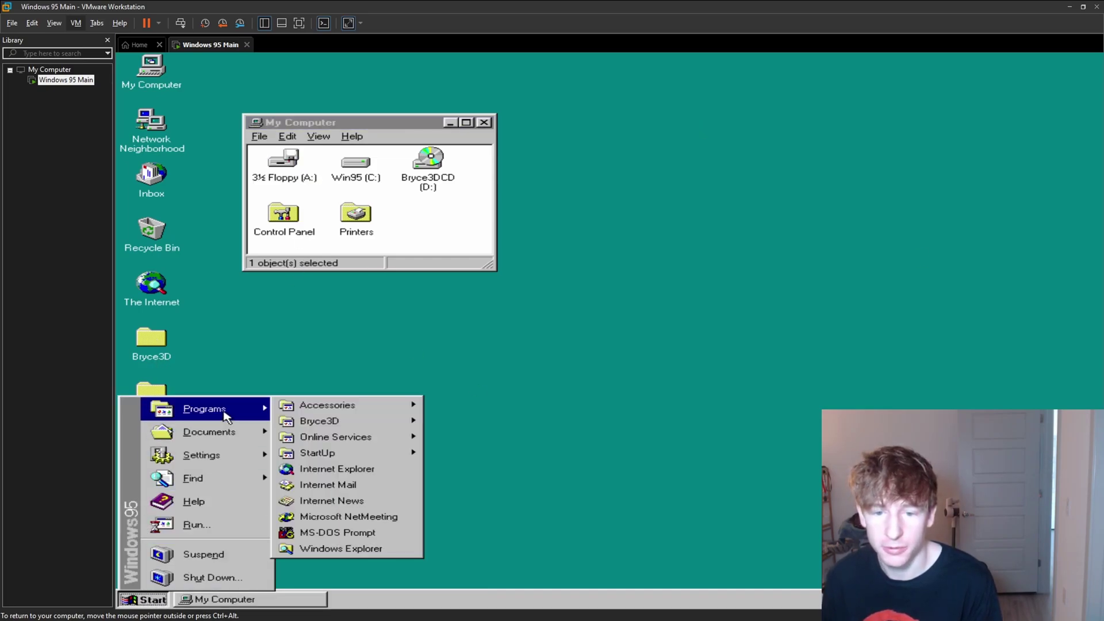
{"action": "mouse_move", "coordinate": [391, 423]}
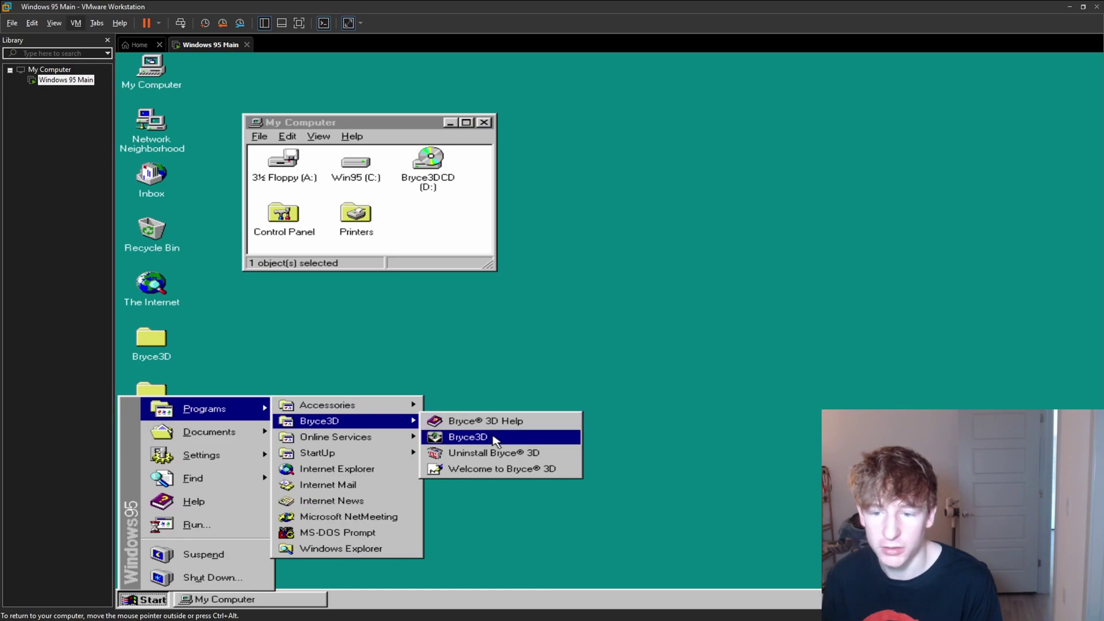
{"action": "left_click", "coordinate": [491, 439]}
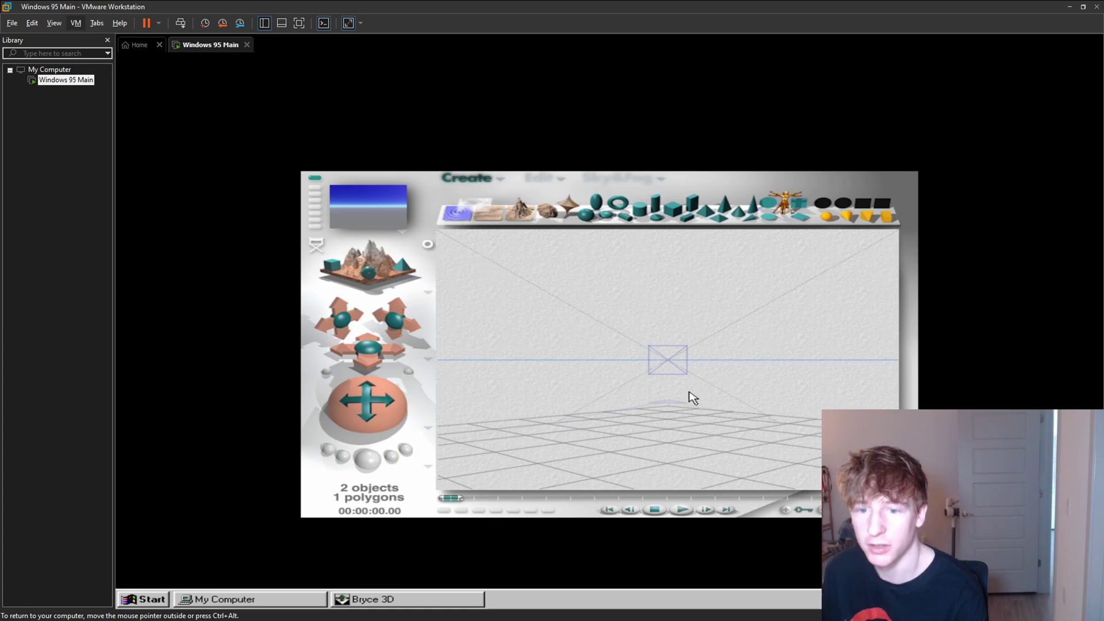
- Create an upright ellipsoid and place it on the ground plane to the left of the scene's centre
{"action": "left_click", "coordinate": [610, 430]}
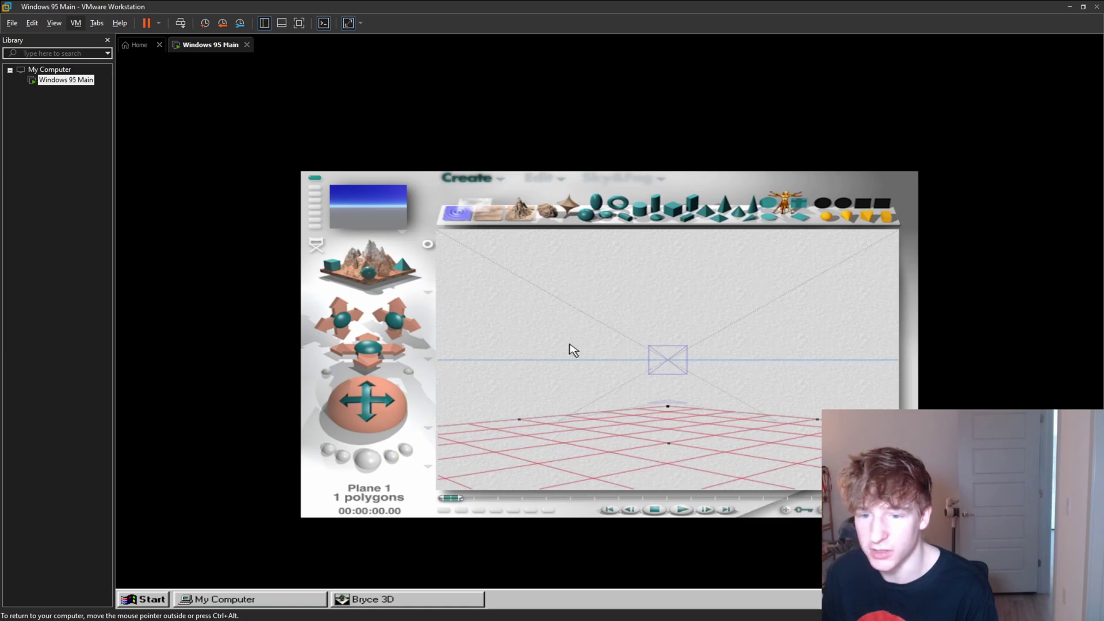
{"action": "left_click", "coordinate": [597, 202]}
{"action": "left_click_drag", "start_coordinate": [689, 372], "coordinate": [573, 389]}
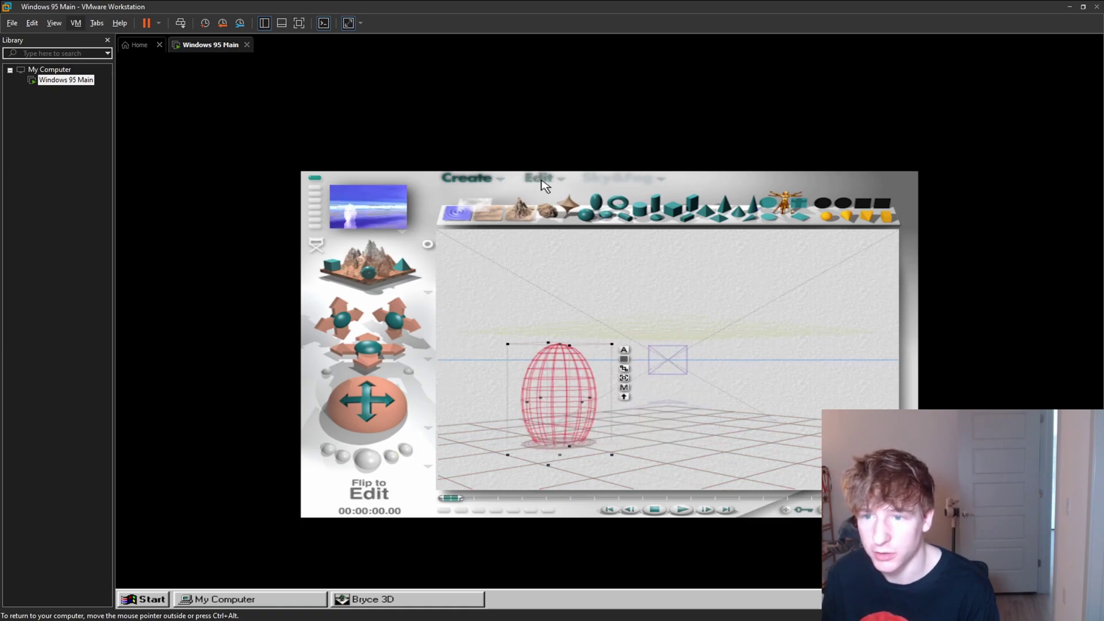
- Apply the dark brown glass preset from the Glasses materials to the ellipsoid and render the scene
{"action": "left_click", "coordinate": [539, 178]}
{"action": "left_click", "coordinate": [560, 183]}
{"action": "left_click", "coordinate": [530, 380]}
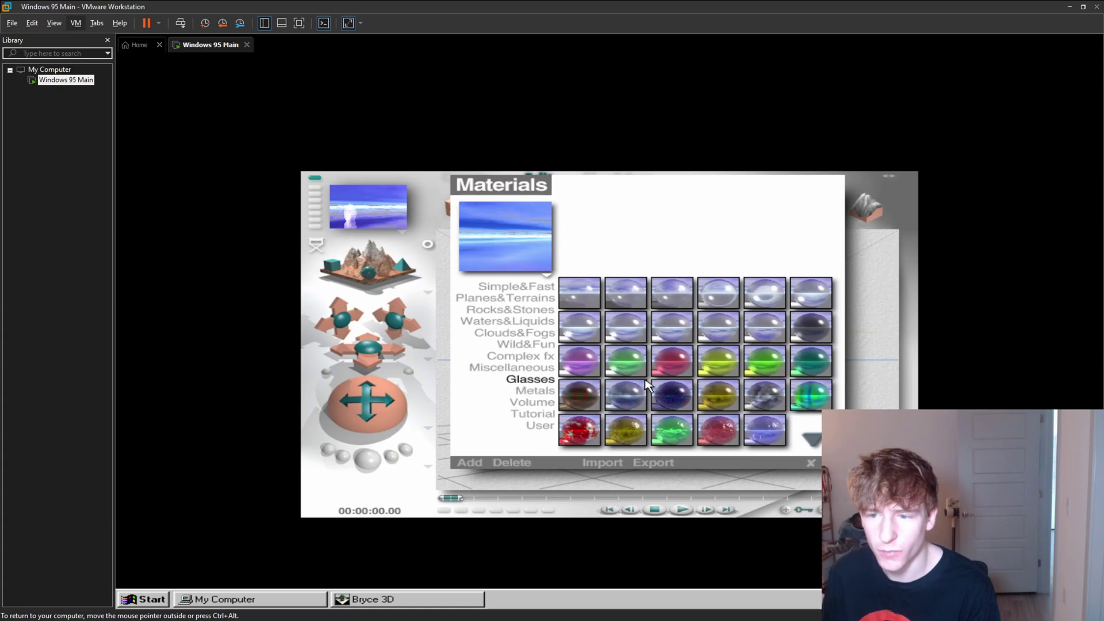
{"action": "left_click", "coordinate": [588, 407]}
{"action": "double_click", "coordinate": [588, 407]}
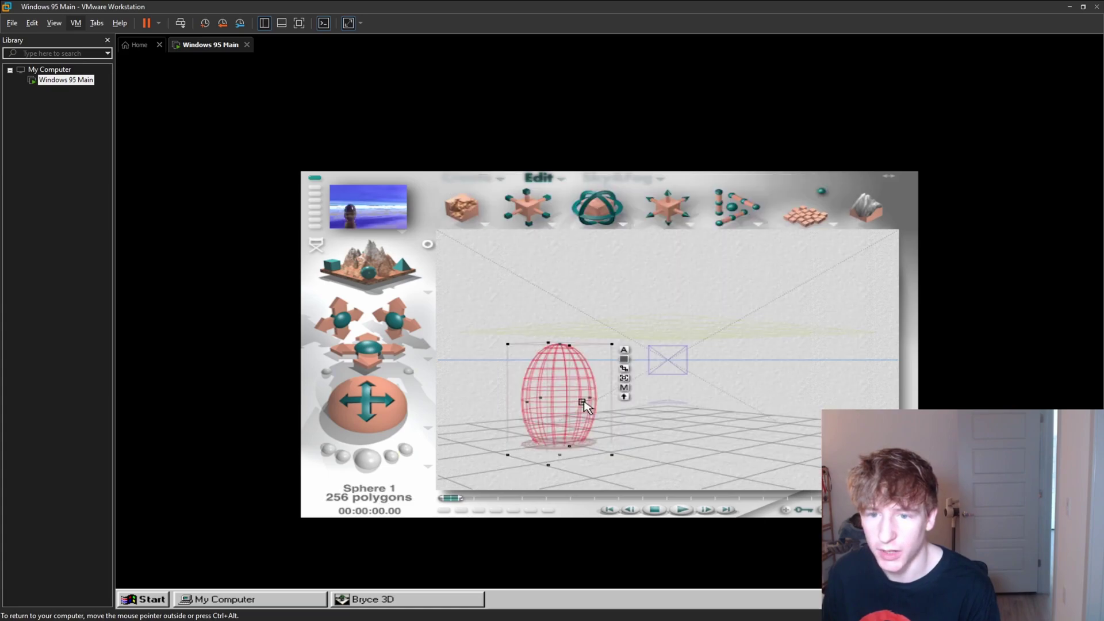
{"action": "left_click", "coordinate": [368, 459]}
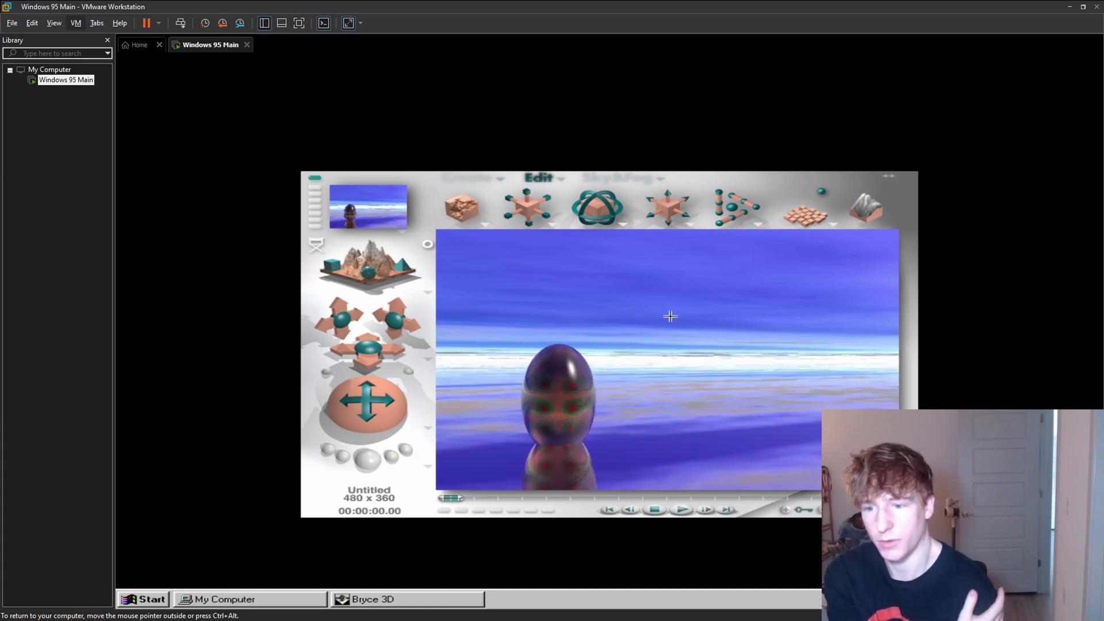
- Export the rendered image to the 3½ Floppy (A:) as a bitmap file named design
{"action": "mouse_move", "coordinate": [299, 68]}
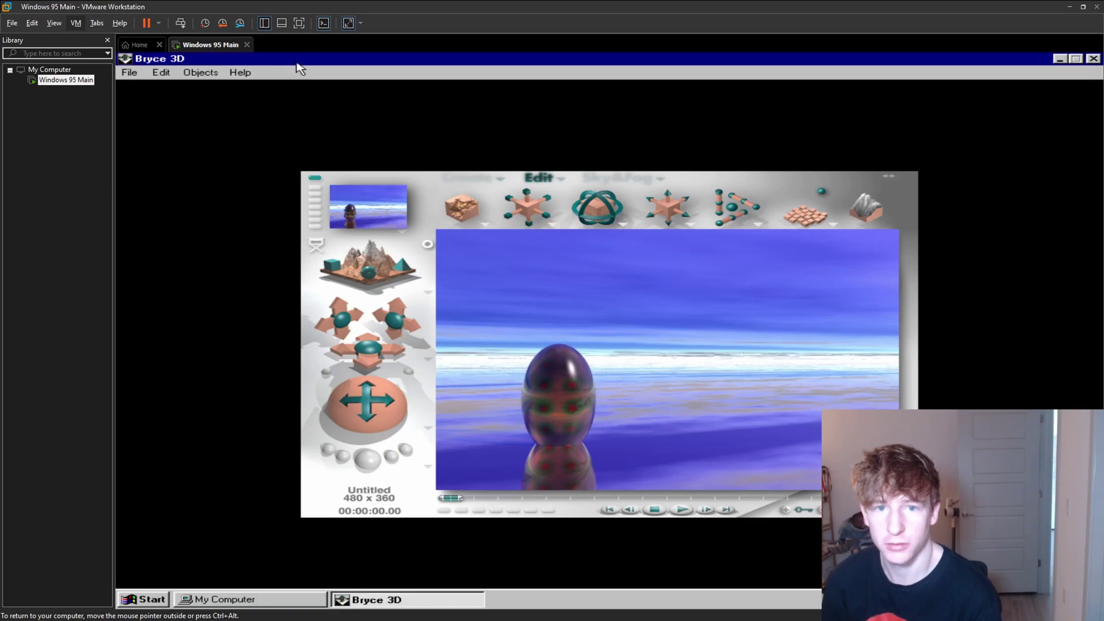
{"action": "left_click", "coordinate": [122, 75]}
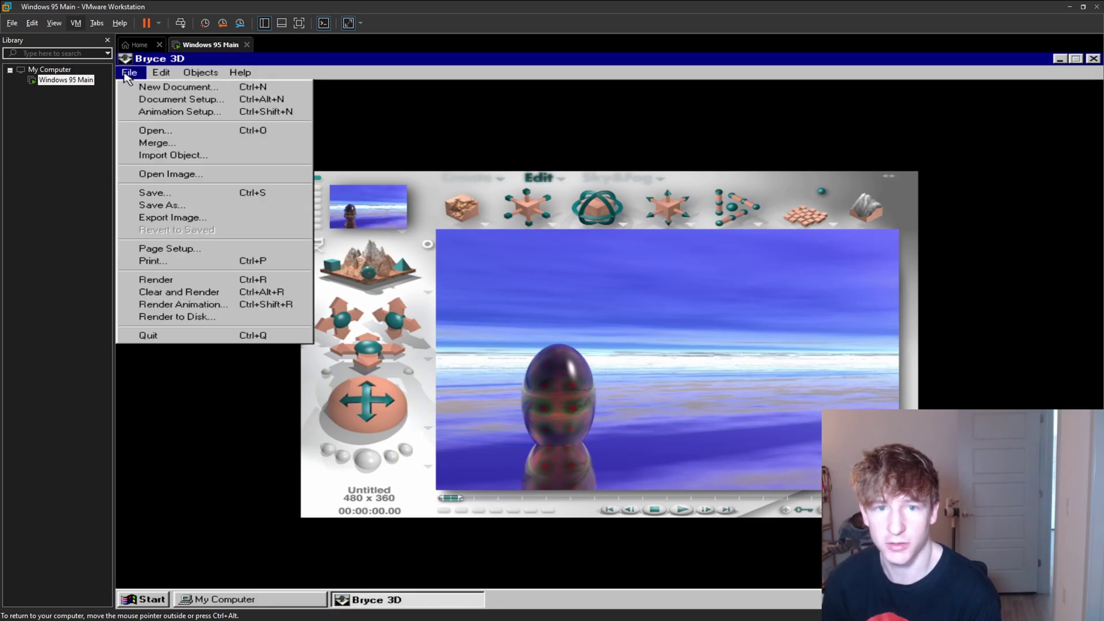
{"action": "left_click", "coordinate": [185, 221]}
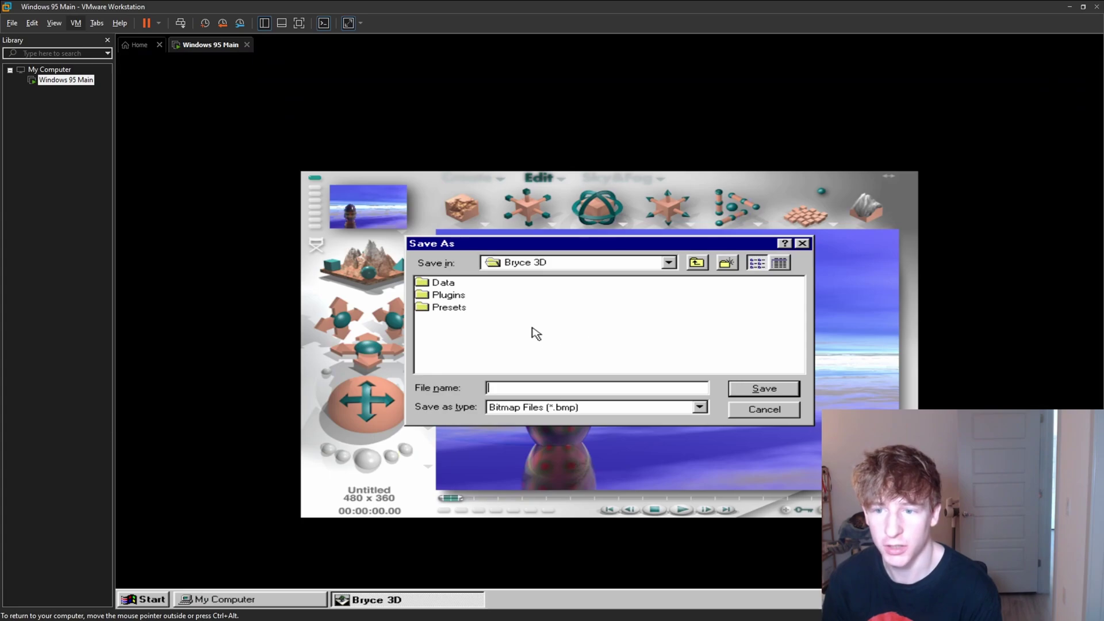
{"action": "left_click", "coordinate": [670, 263]}
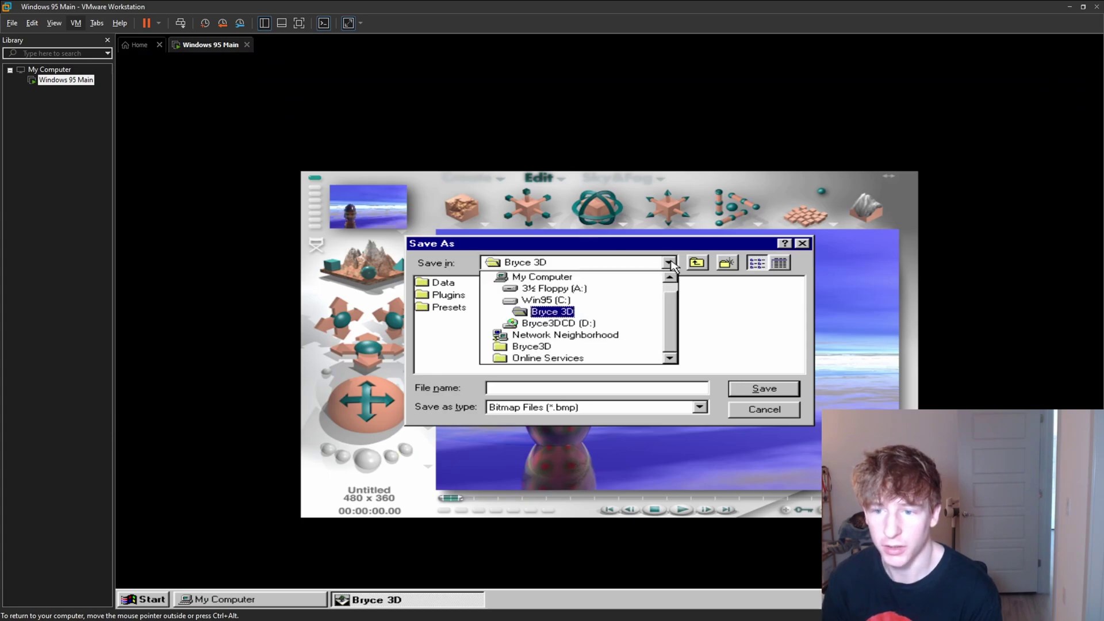
{"action": "left_click", "coordinate": [554, 289]}
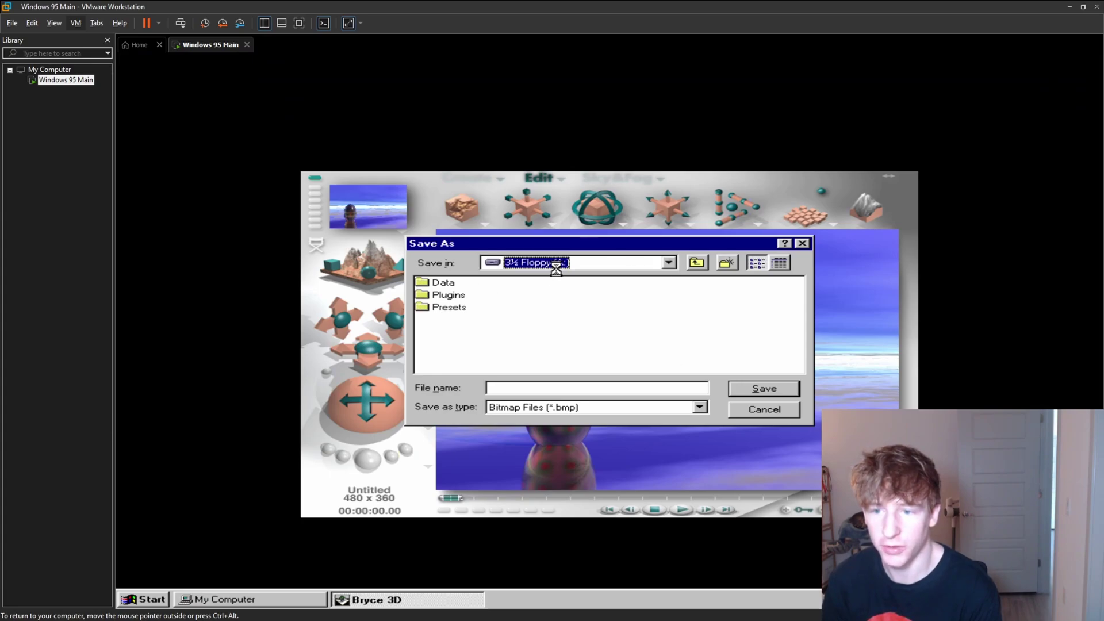
{"action": "left_click", "coordinate": [501, 388]}
{"action": "type", "text": "design"}
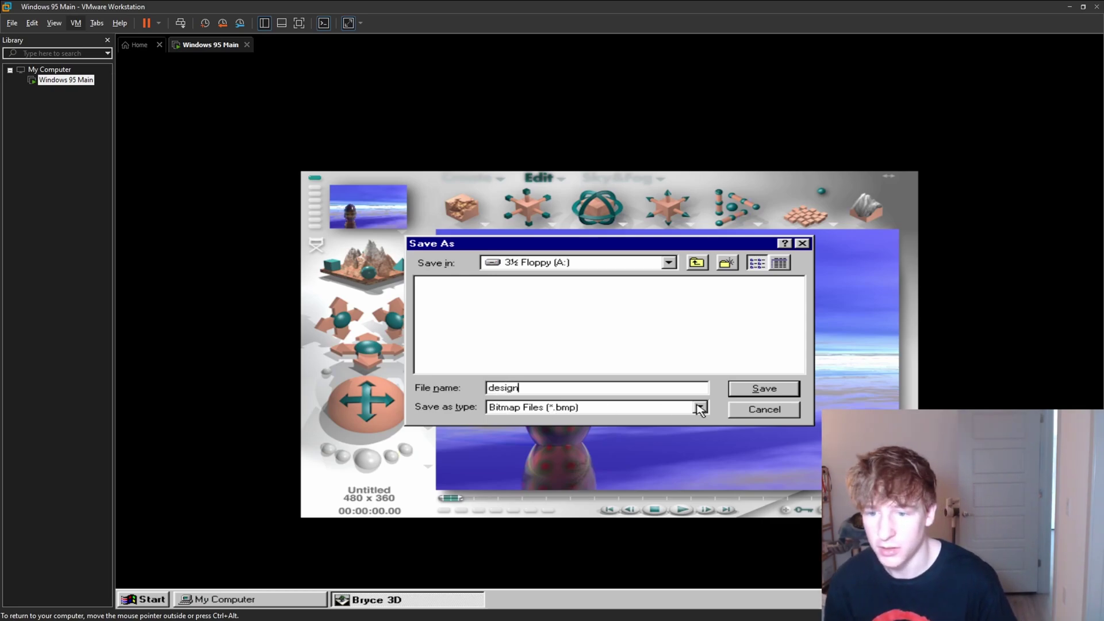
{"action": "left_click", "coordinate": [767, 393]}
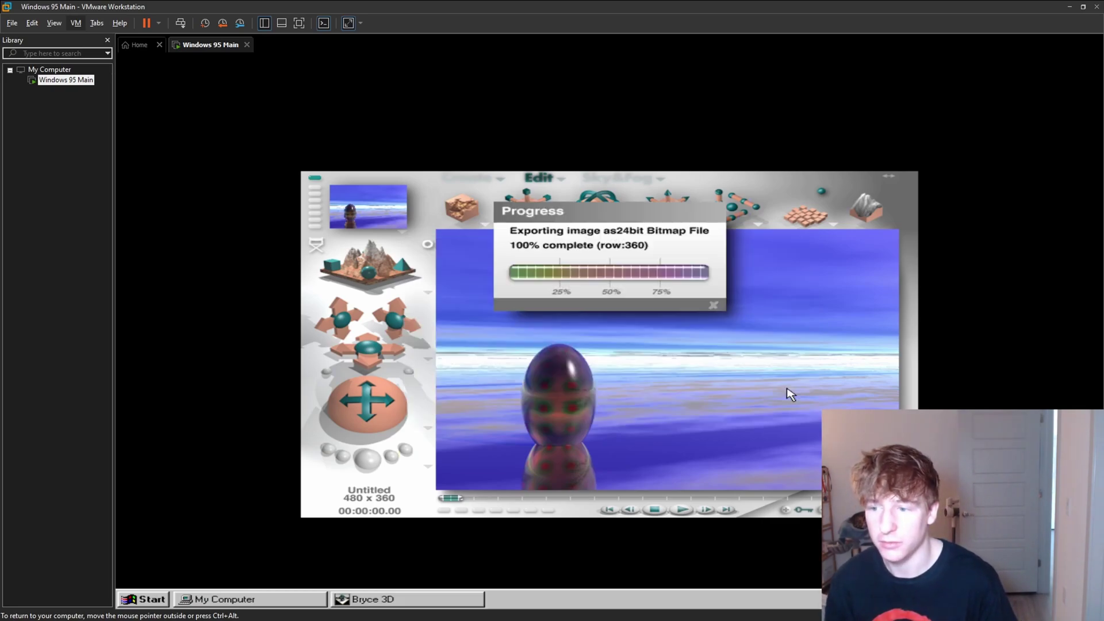
- Quit Bryce 3D without saving the scene changes
{"action": "mouse_move", "coordinate": [187, 77]}
{"action": "left_click", "coordinate": [131, 73]}
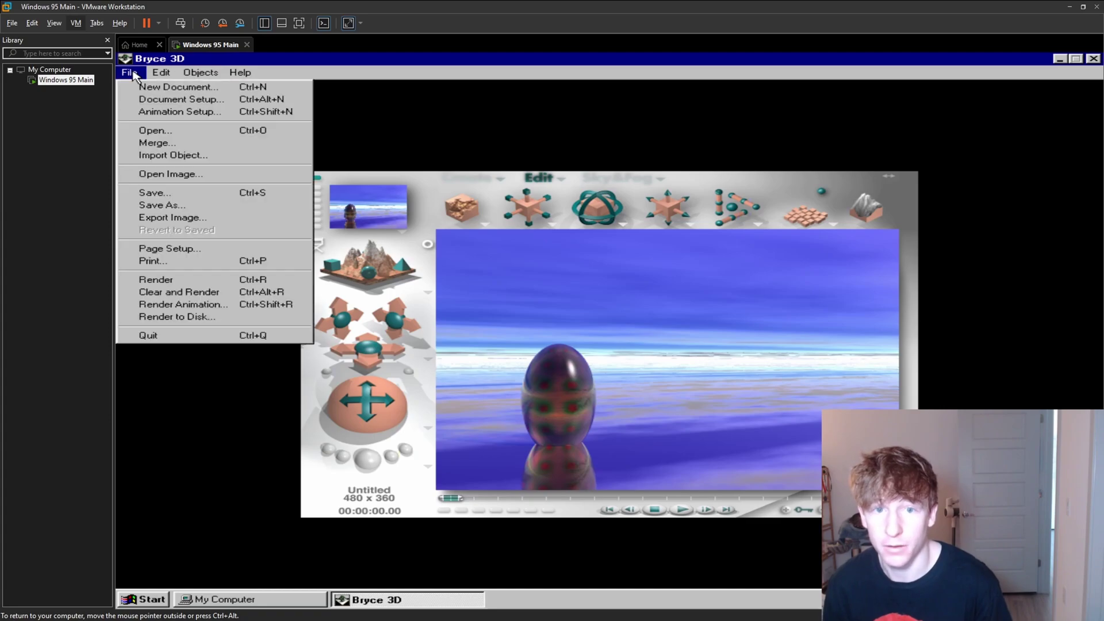
{"action": "left_click", "coordinate": [150, 341]}
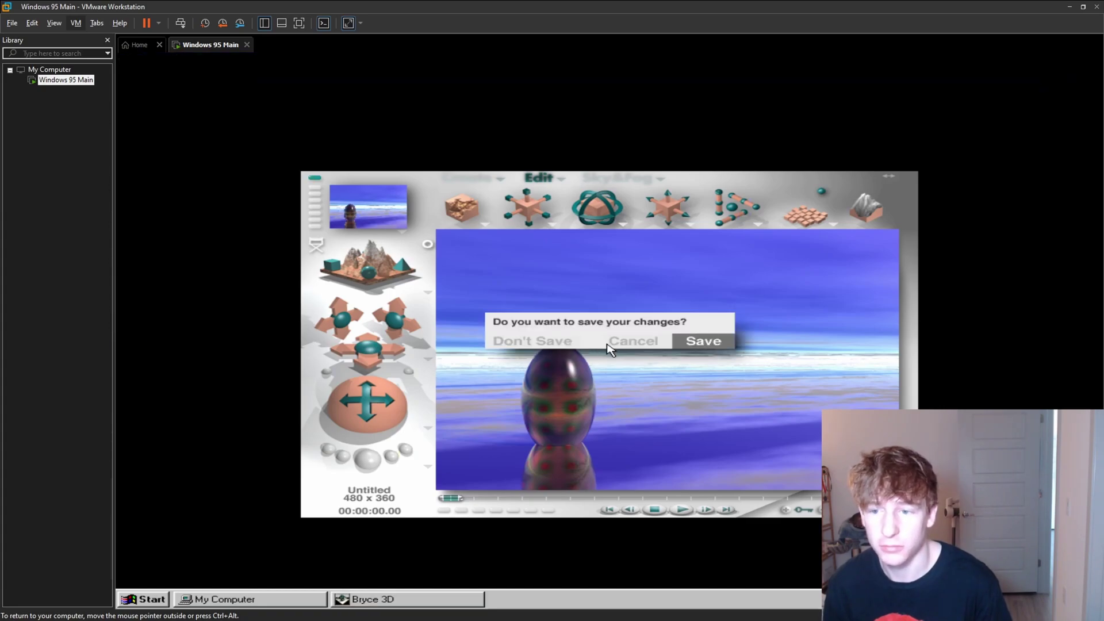
{"action": "left_click", "coordinate": [572, 343]}
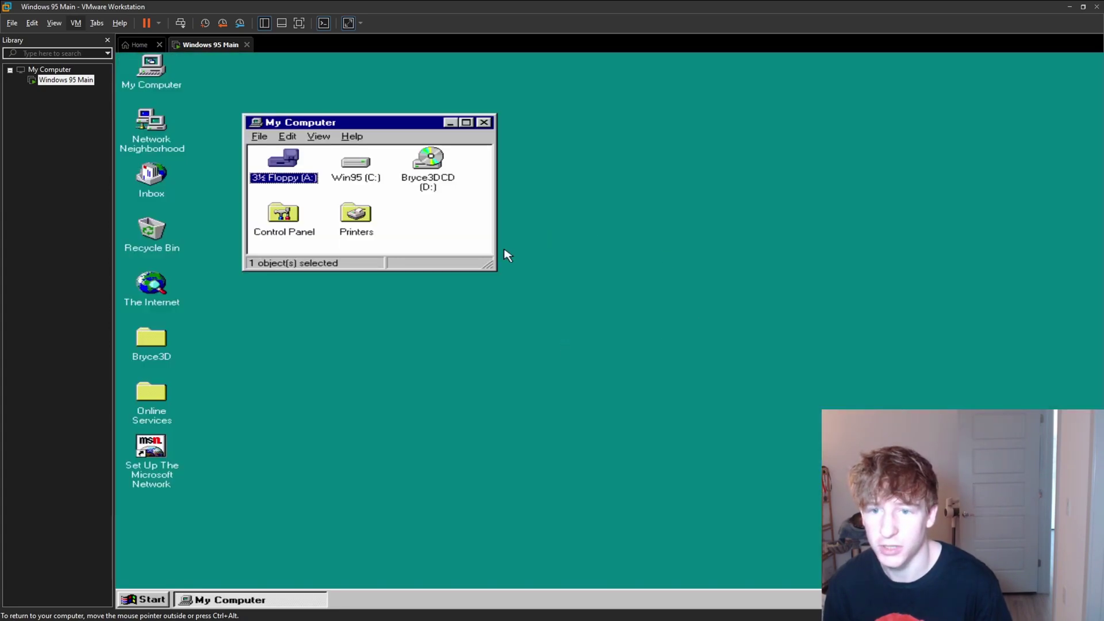
- Check the design file on the 3½ Floppy (A:) and suspend the Windows 95 virtual machine
{"action": "double_click", "coordinate": [288, 168]}
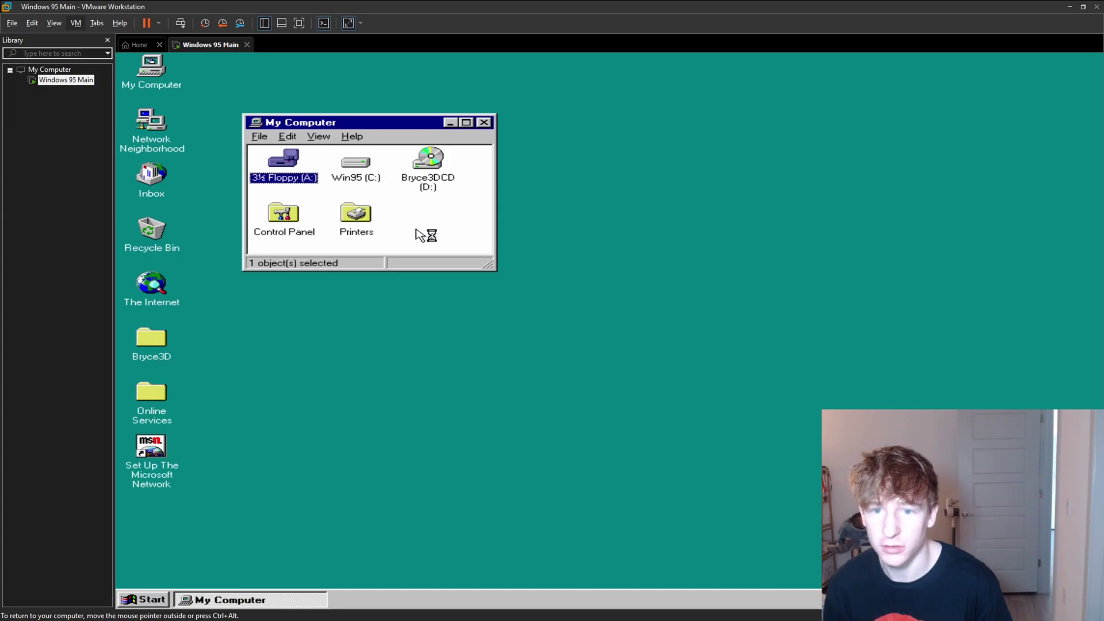
{"action": "left_click", "coordinate": [567, 180]}
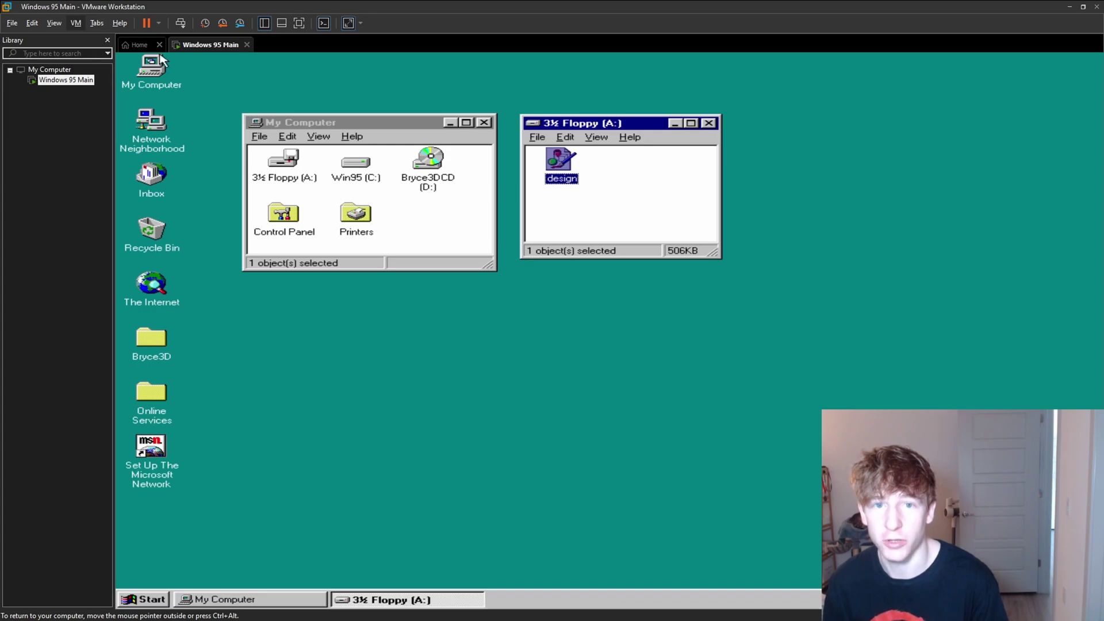
{"action": "left_click", "coordinate": [147, 24]}
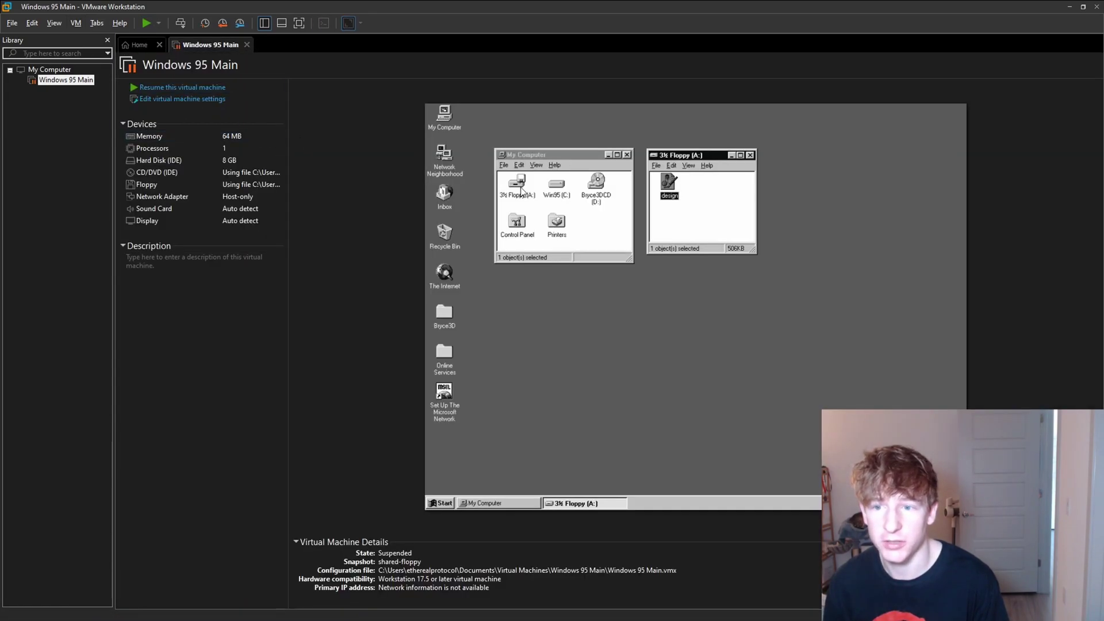
- Switch to the host's Documents\Bryce3D folder in File Explorer, minimize VMware Workstation and select designs.flp
{"action": "mouse_move", "coordinate": [81, 616]}
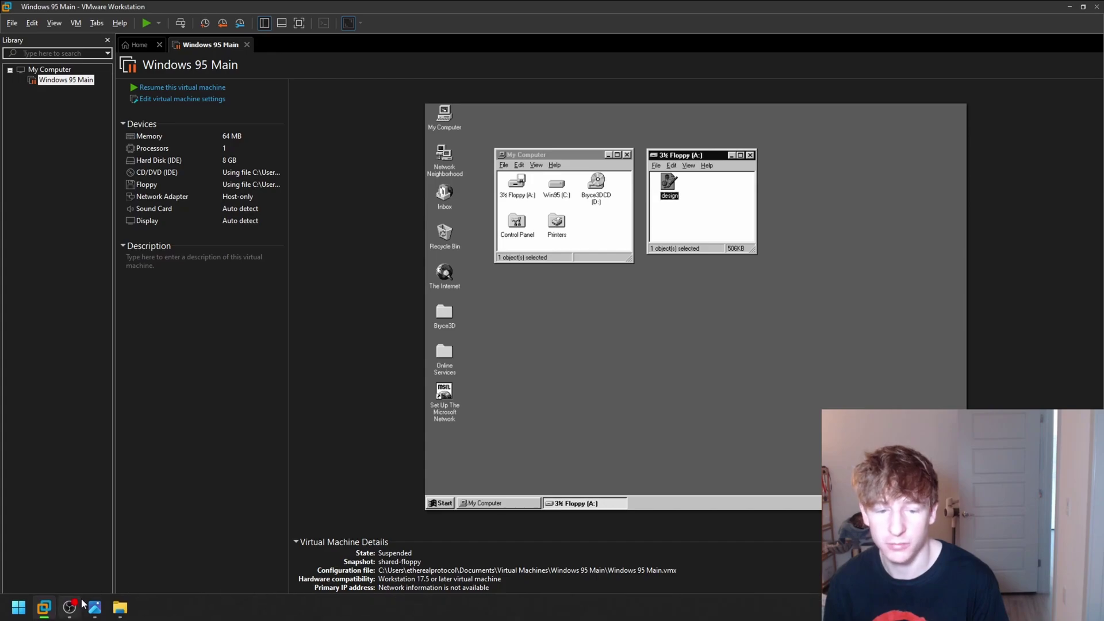
{"action": "left_click", "coordinate": [120, 608]}
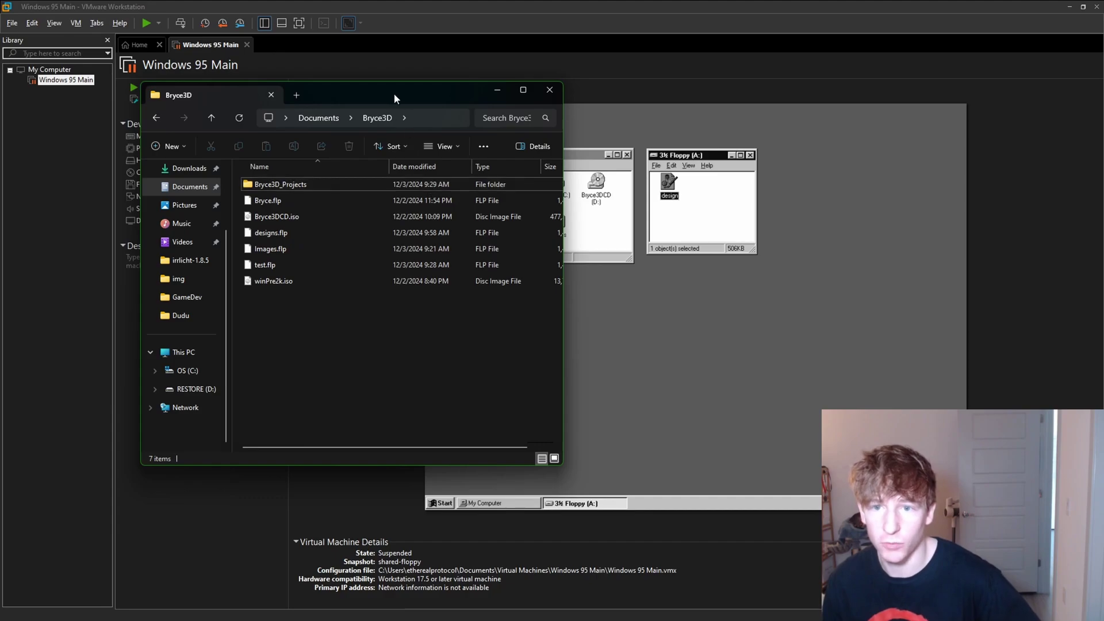
{"action": "left_click", "coordinate": [1070, 8]}
{"action": "left_click_drag", "start_coordinate": [379, 85], "coordinate": [620, 77]}
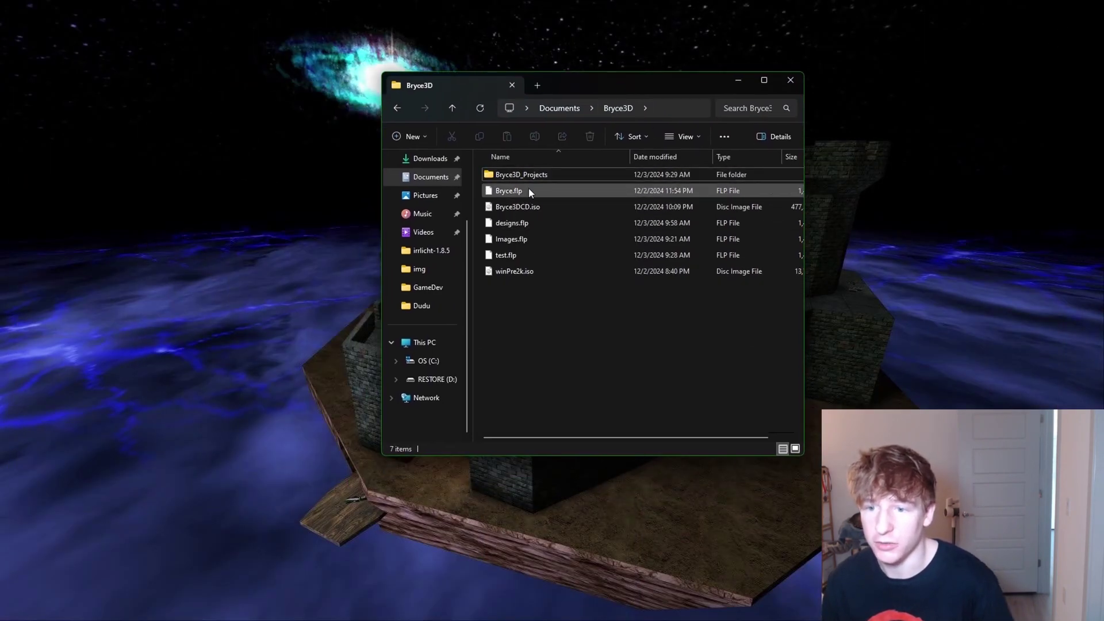
{"action": "left_click", "coordinate": [520, 222]}
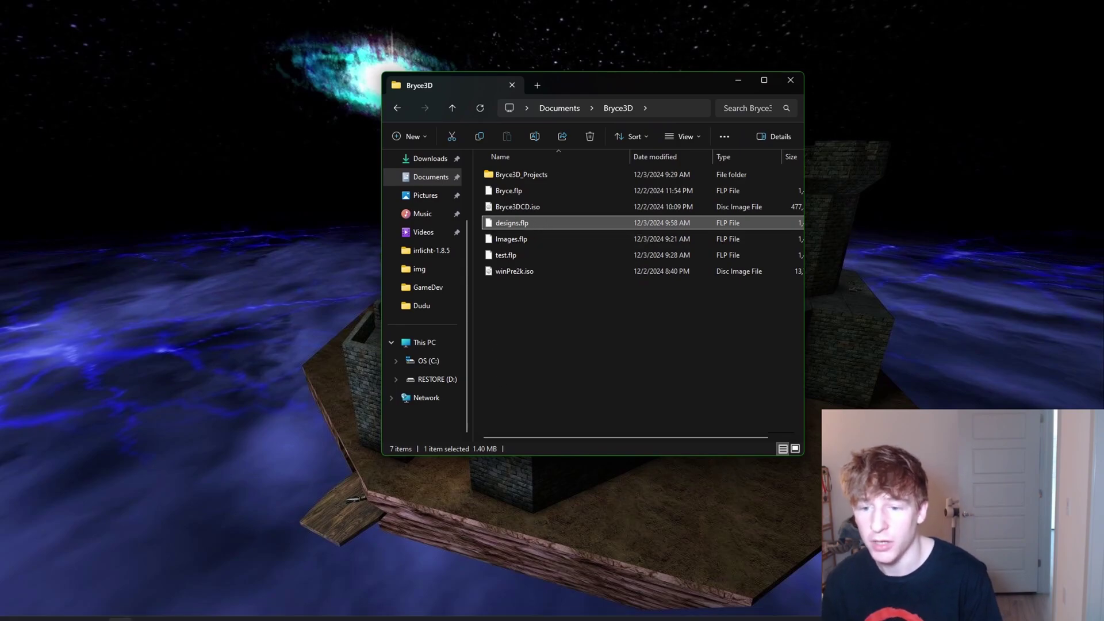
- Launch AnyBurn on the host and start its task for browsing or extracting an image file
{"action": "mouse_move", "coordinate": [66, 607]}
{"action": "left_click", "coordinate": [18, 607]}
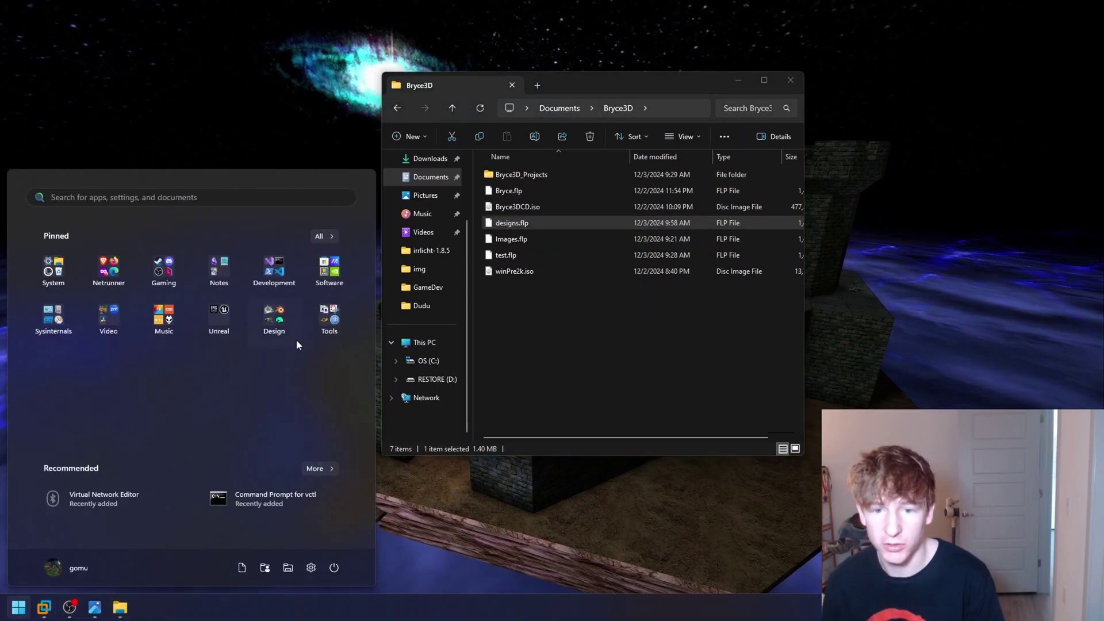
{"action": "left_click", "coordinate": [329, 319]}
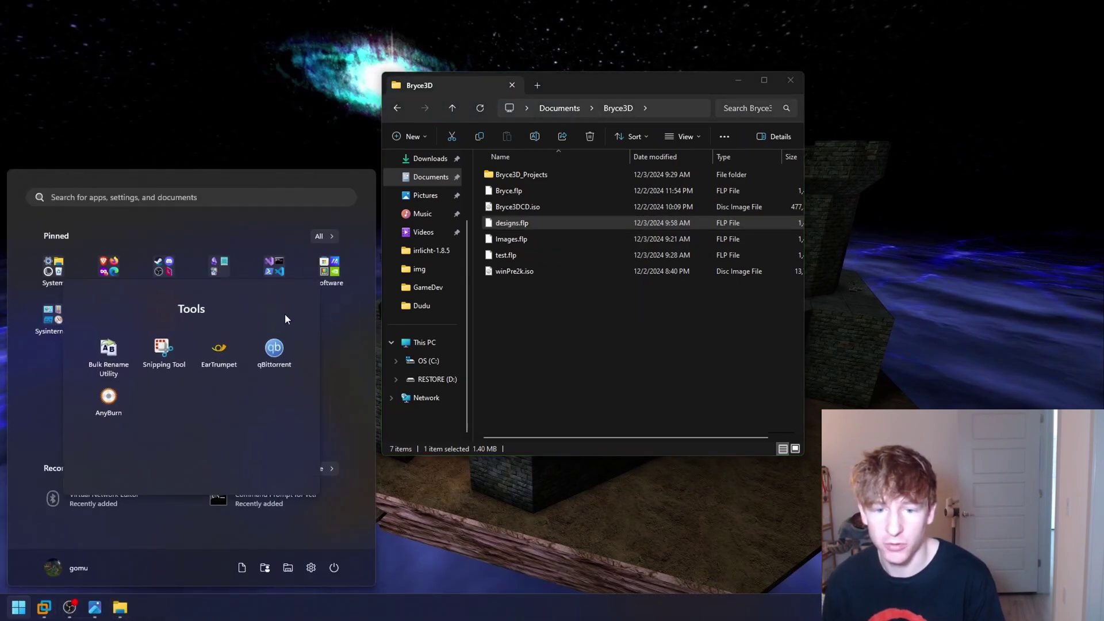
{"action": "left_click", "coordinate": [102, 403]}
{"action": "left_click_drag", "start_coordinate": [469, 173], "coordinate": [769, 23]}
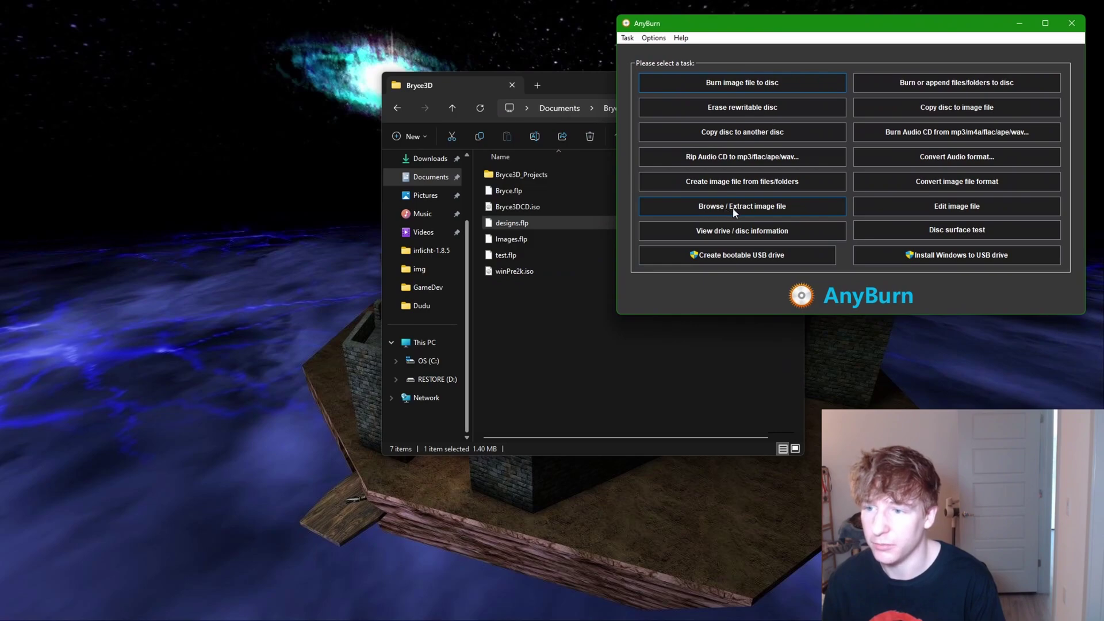
{"action": "left_click", "coordinate": [761, 208]}
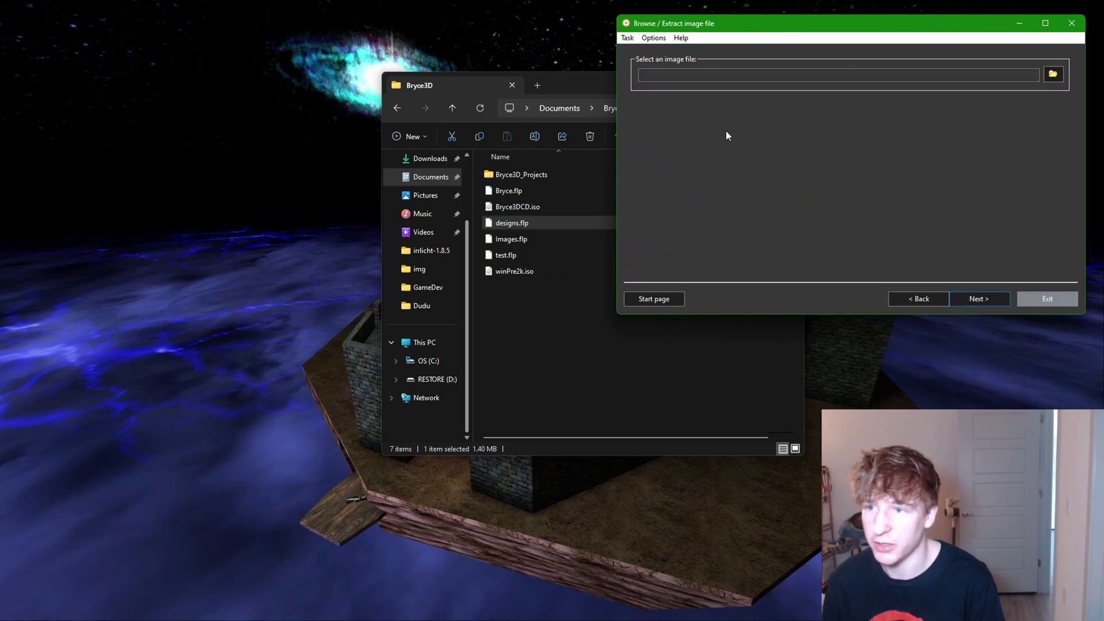
- Load designs.flp from the Bryce3D folder as the image file and open its contents
{"action": "left_click", "coordinate": [1053, 74]}
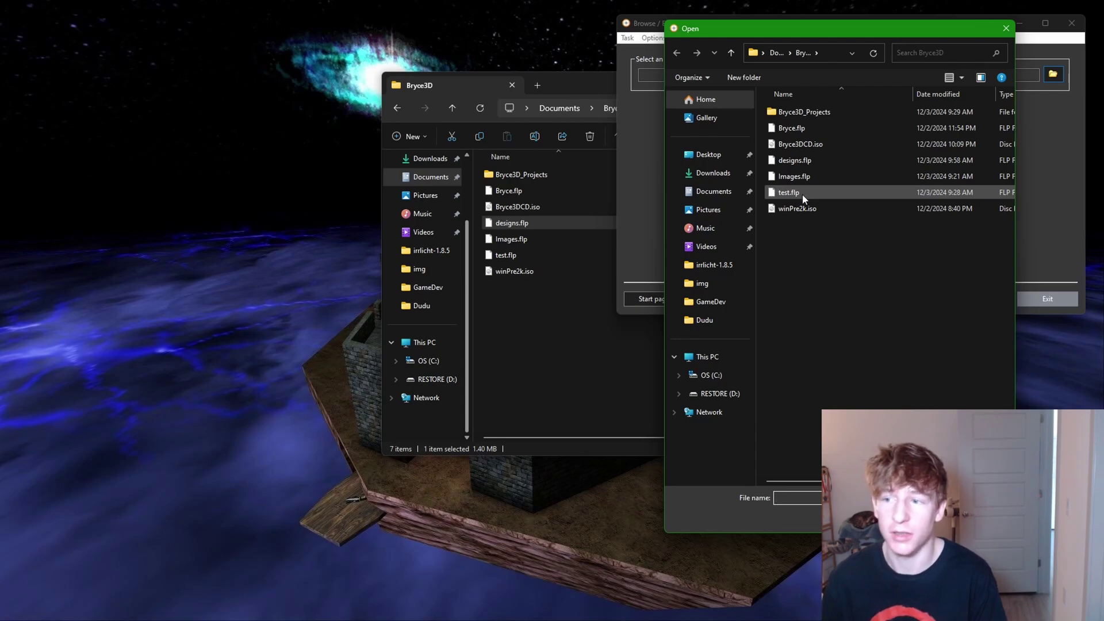
{"action": "left_click_drag", "start_coordinate": [846, 30], "coordinate": [302, 54]}
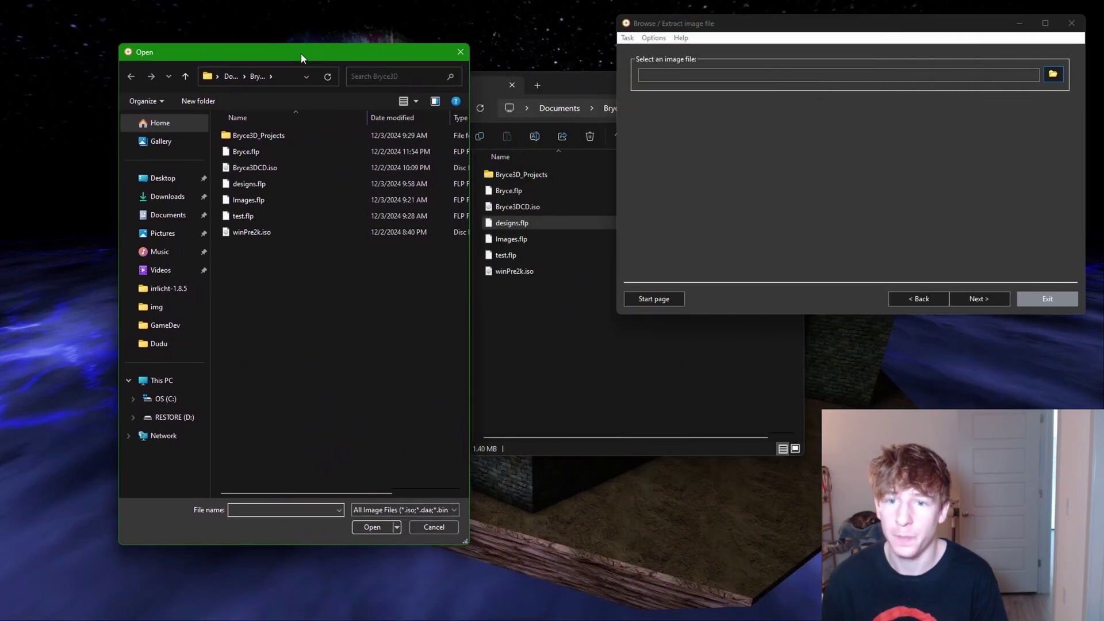
{"action": "left_click", "coordinate": [265, 185]}
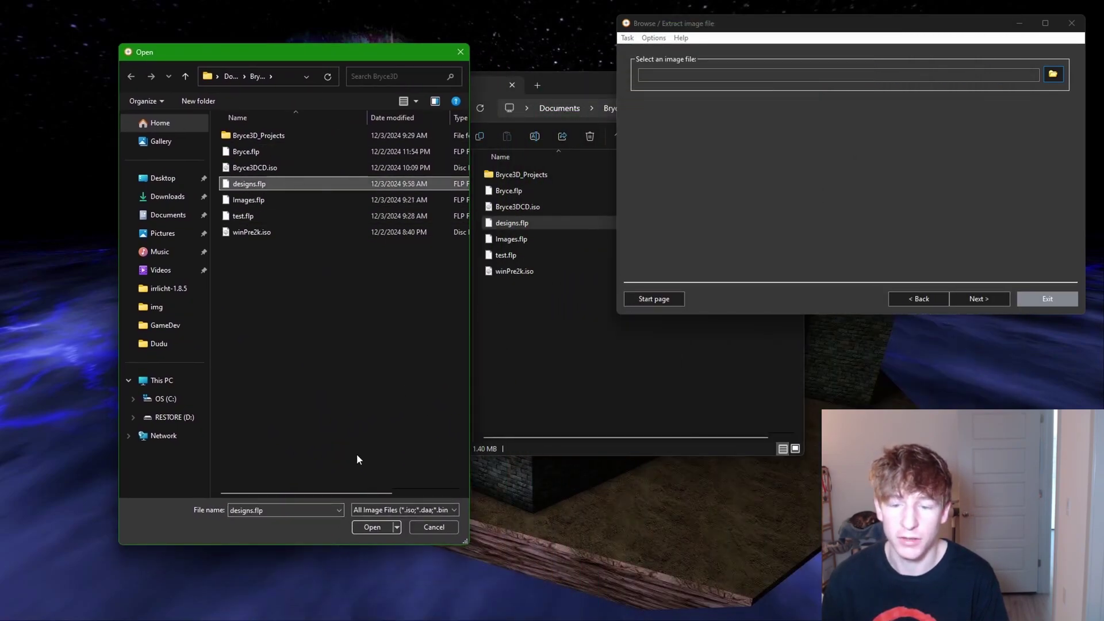
{"action": "left_click", "coordinate": [371, 527]}
{"action": "left_click_drag", "start_coordinate": [804, 21], "coordinate": [270, 55]}
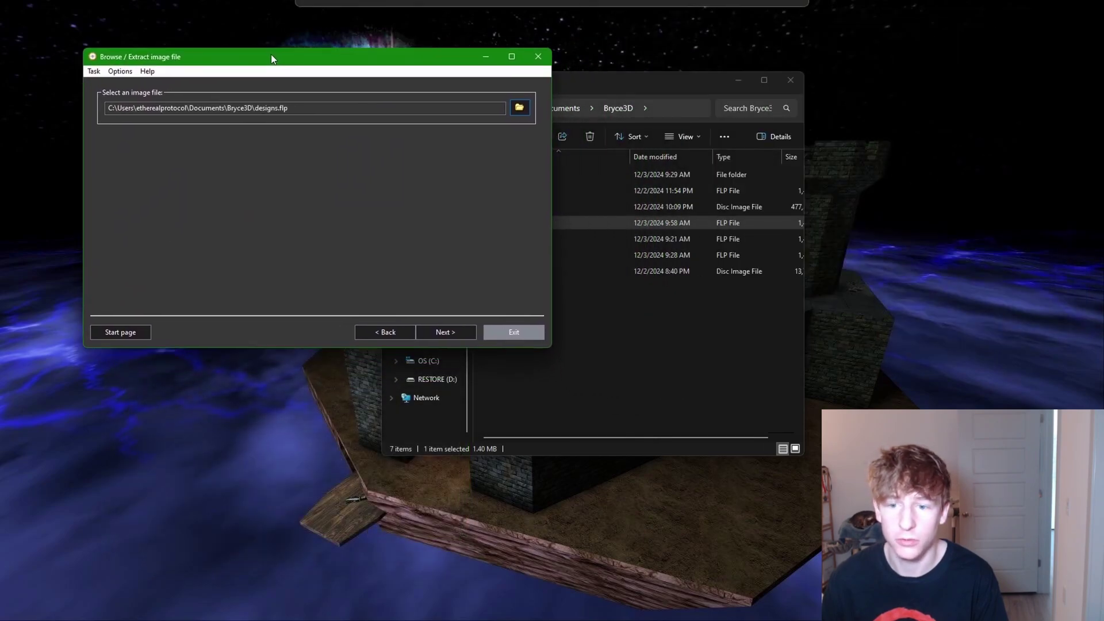
{"action": "left_click", "coordinate": [444, 333]}
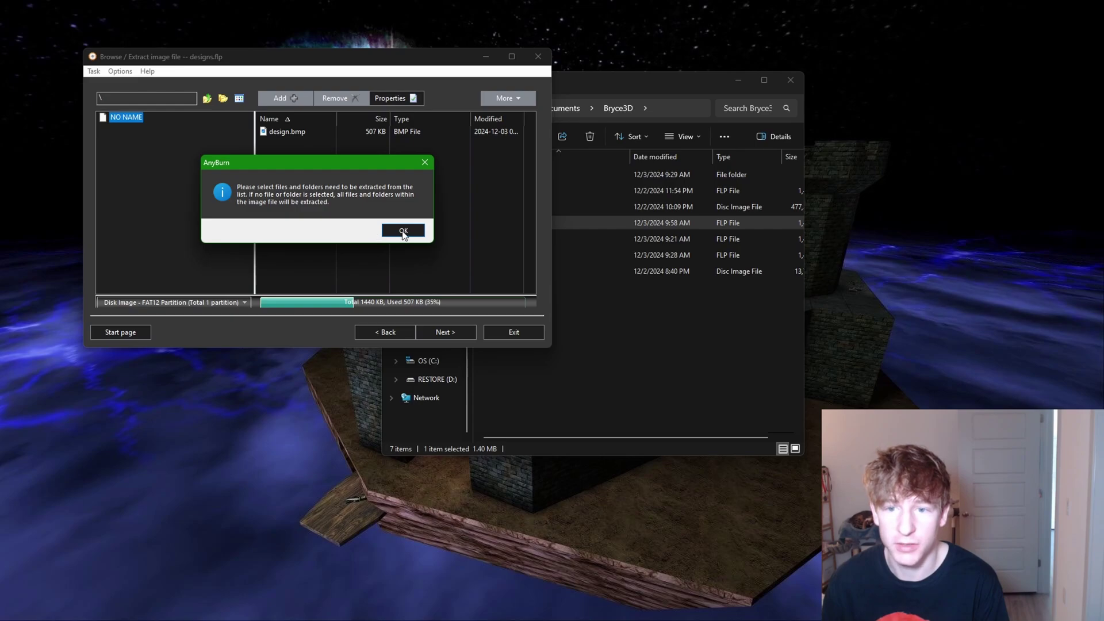
{"action": "left_click", "coordinate": [403, 231]}
- Extract all files in the image to Documents\Bryce3D\Bryce3D_Projects and exit AnyBurn
{"action": "left_click", "coordinate": [443, 333]}
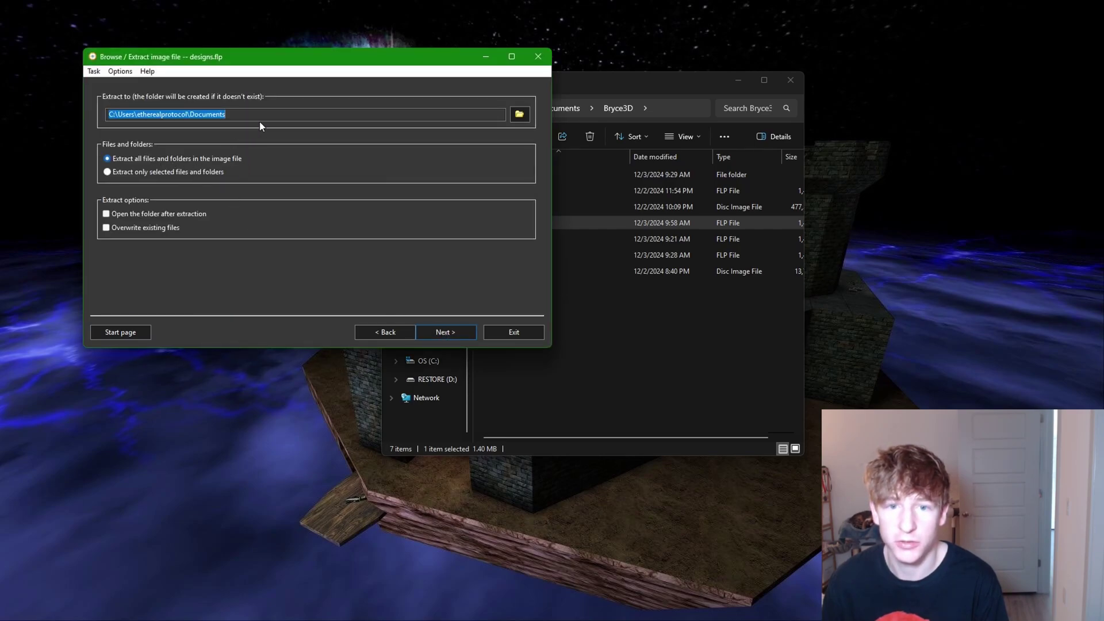
{"action": "left_click", "coordinate": [520, 114]}
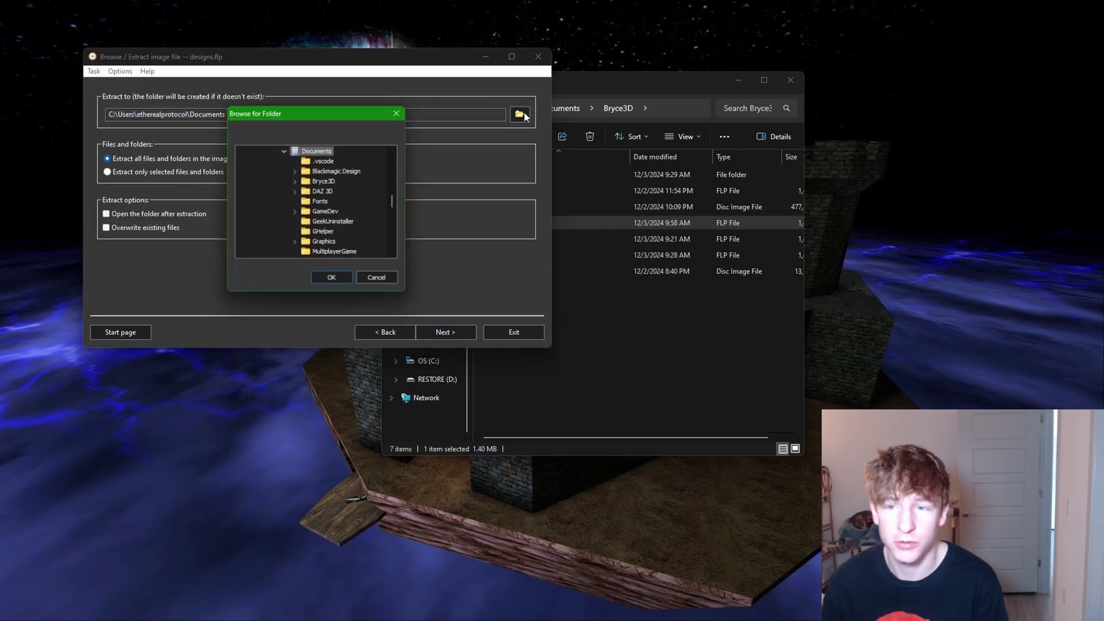
{"action": "left_click", "coordinate": [296, 182]}
{"action": "left_click", "coordinate": [344, 192]}
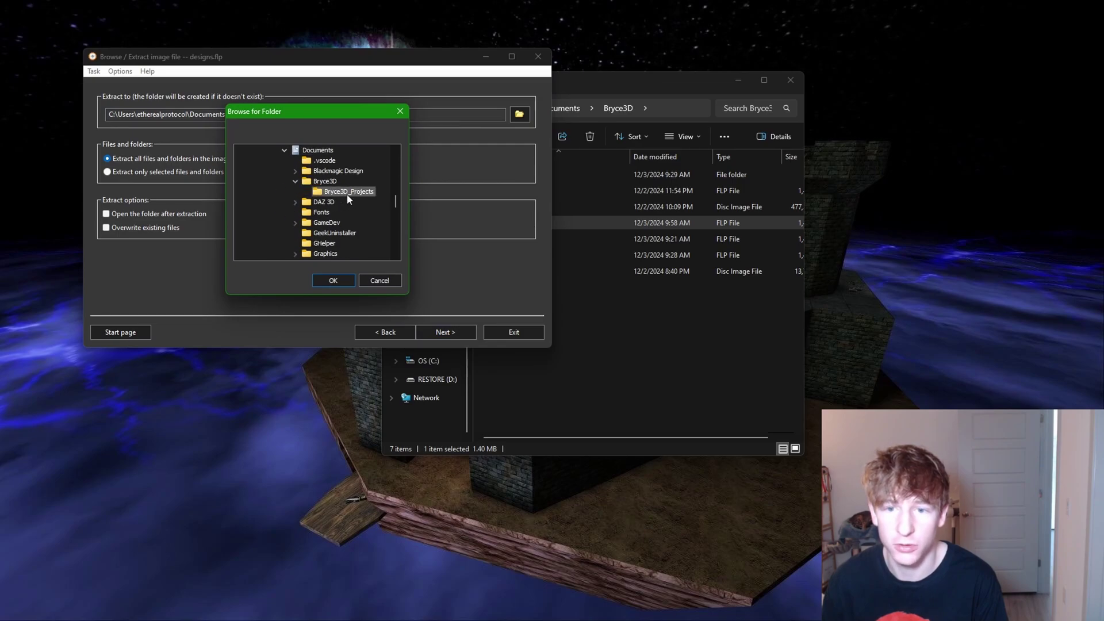
{"action": "left_click", "coordinate": [344, 280]}
{"action": "left_click", "coordinate": [444, 331]}
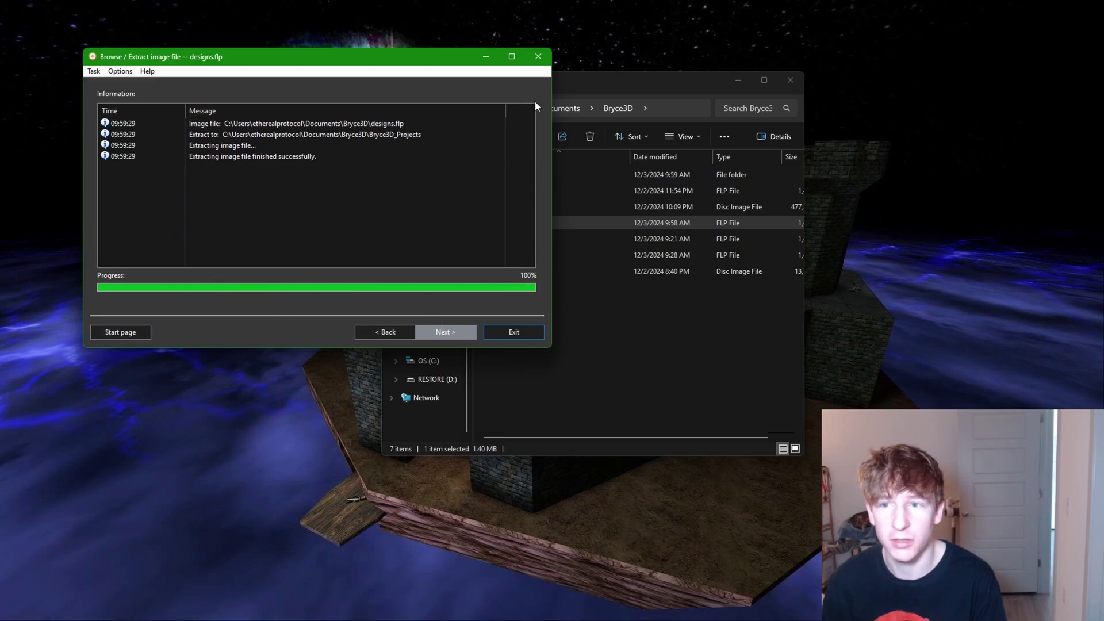
{"action": "left_click", "coordinate": [513, 332]}
- View the extracted design.bmp in the Bryce3D_Projects folder, then minimize the image viewer and File Explorer
{"action": "left_click_drag", "start_coordinate": [621, 101], "coordinate": [320, 74]}
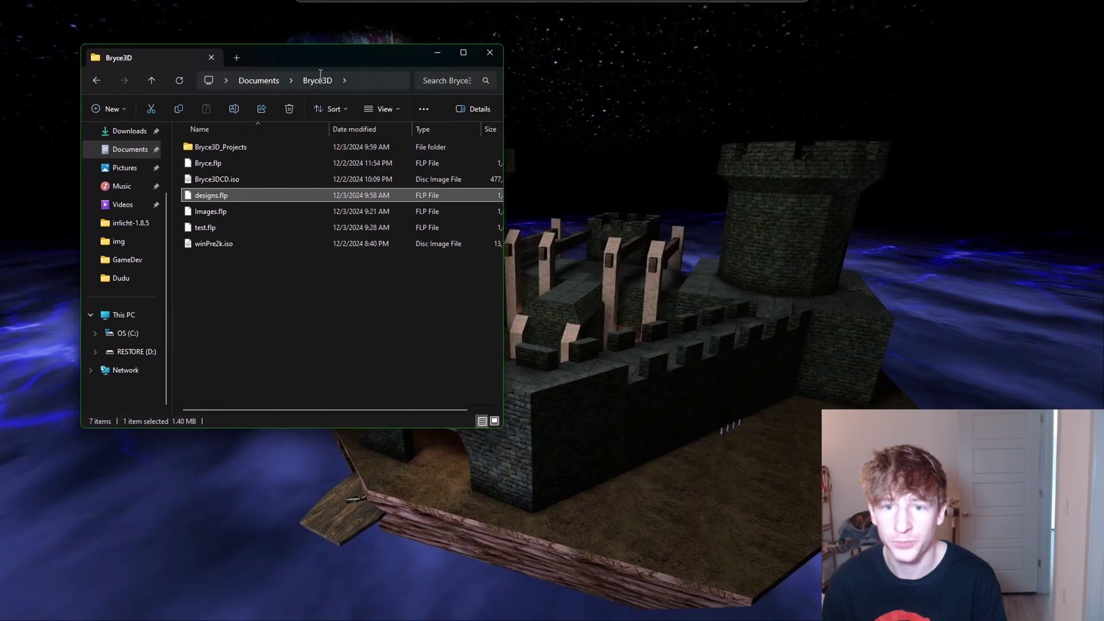
{"action": "left_click", "coordinate": [228, 146]}
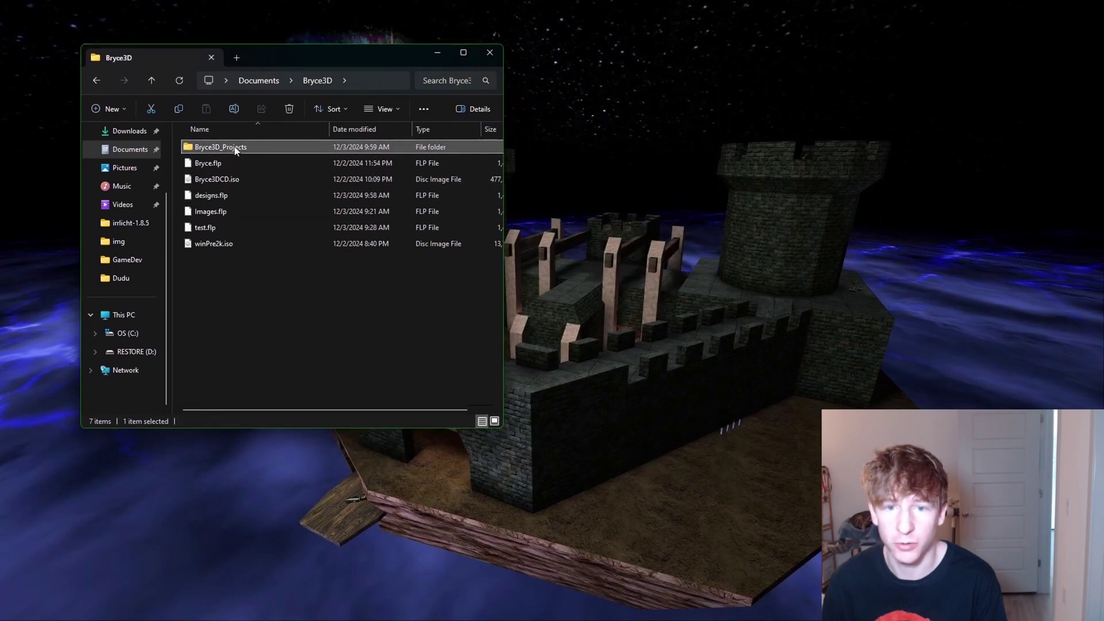
{"action": "double_click", "coordinate": [235, 149]}
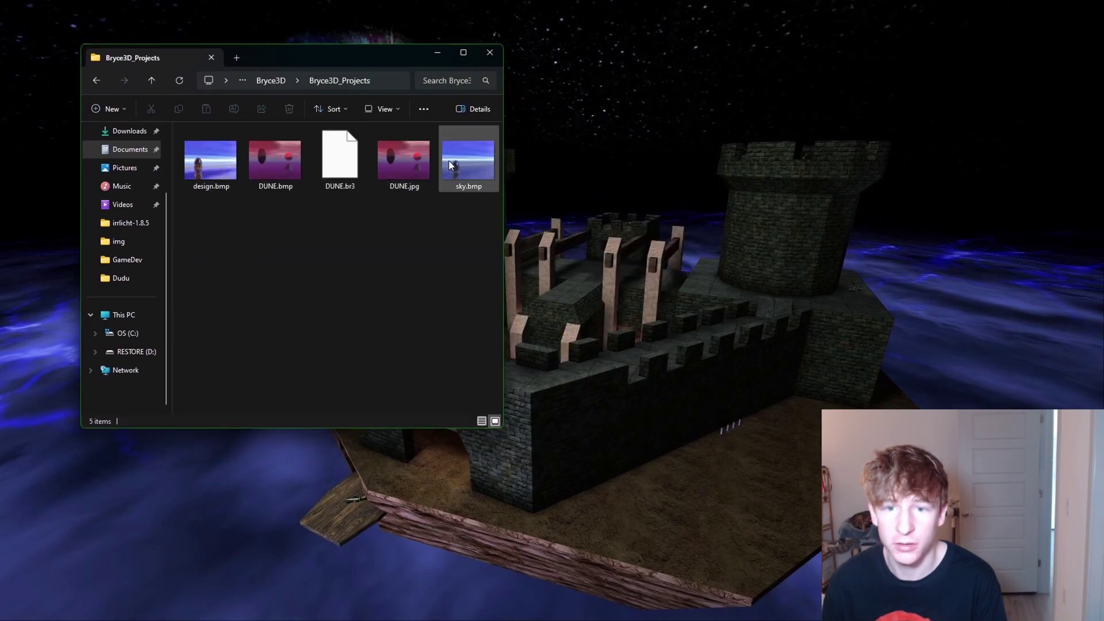
{"action": "left_click", "coordinate": [227, 161]}
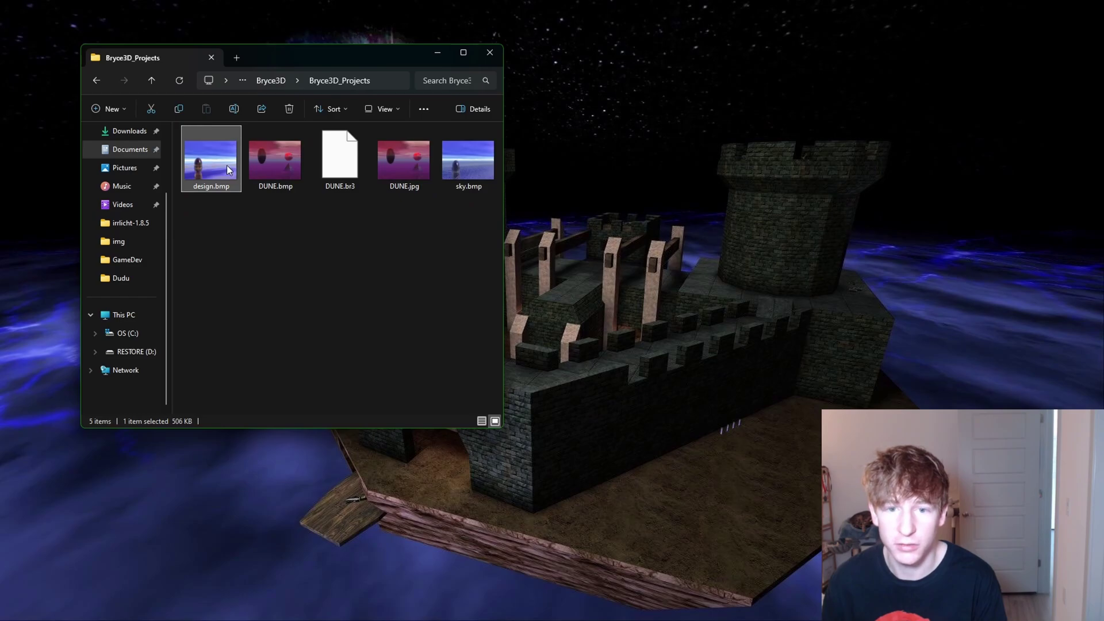
{"action": "double_click", "coordinate": [230, 169]}
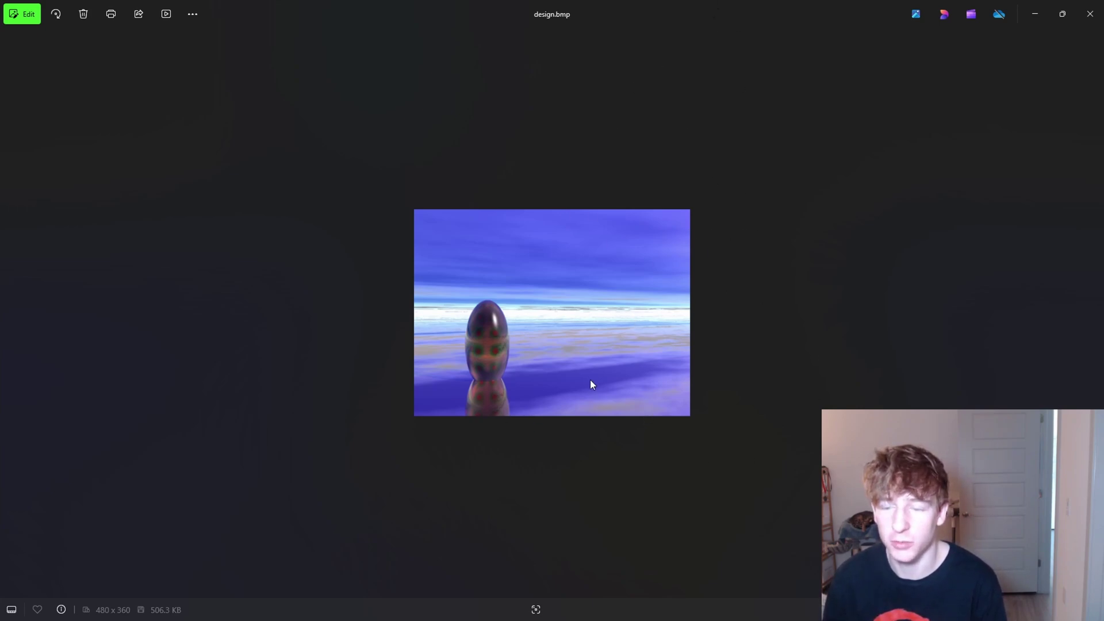
{"action": "left_click", "coordinate": [1037, 14]}
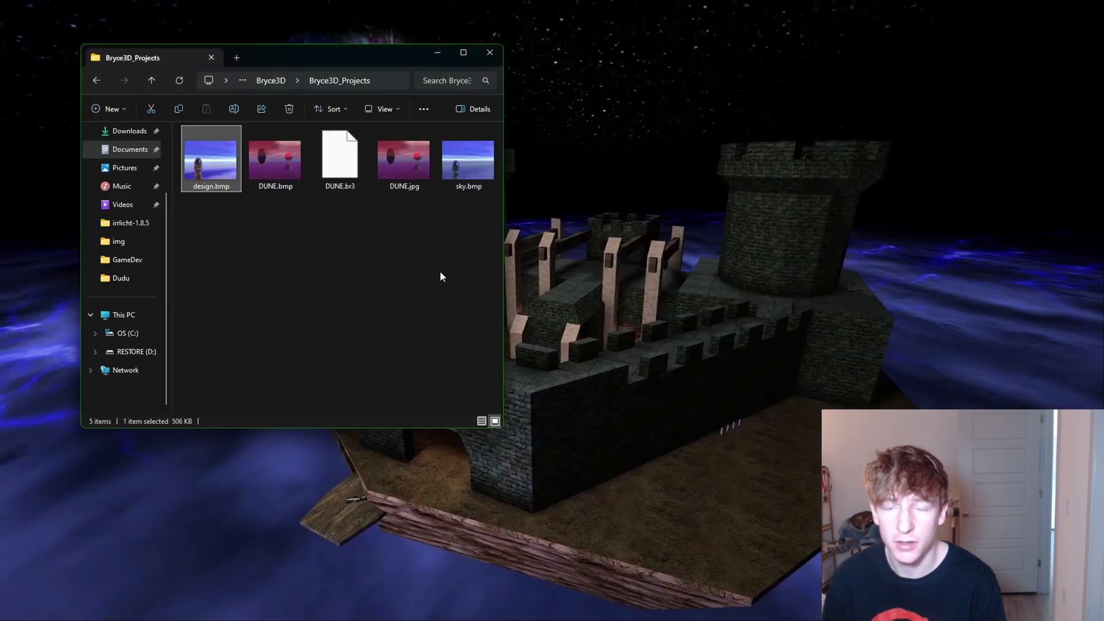
{"action": "left_click", "coordinate": [438, 53]}
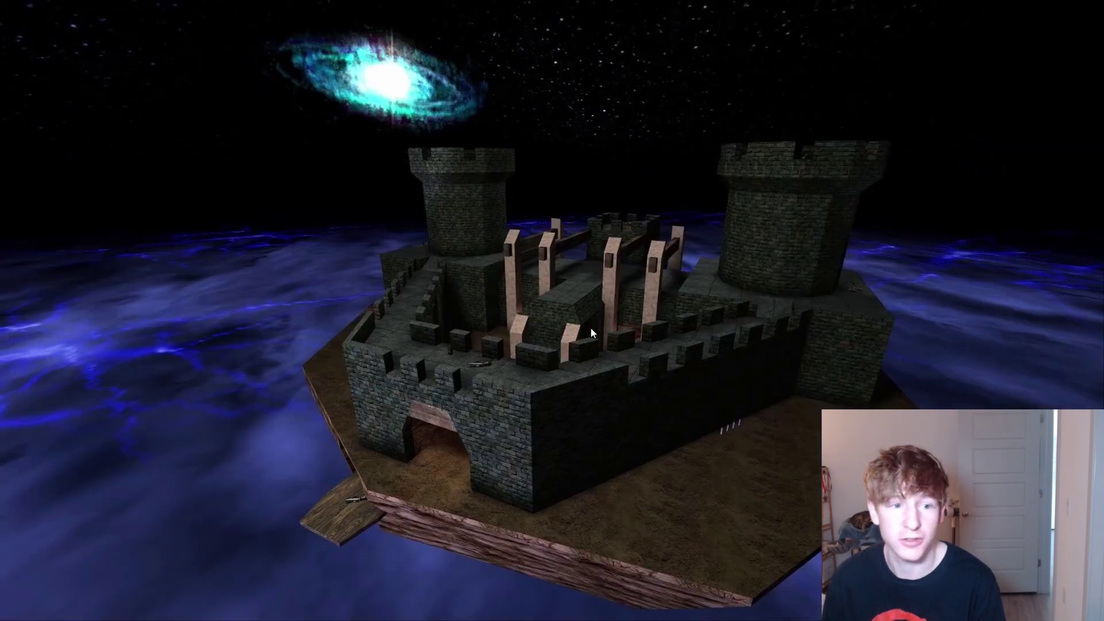